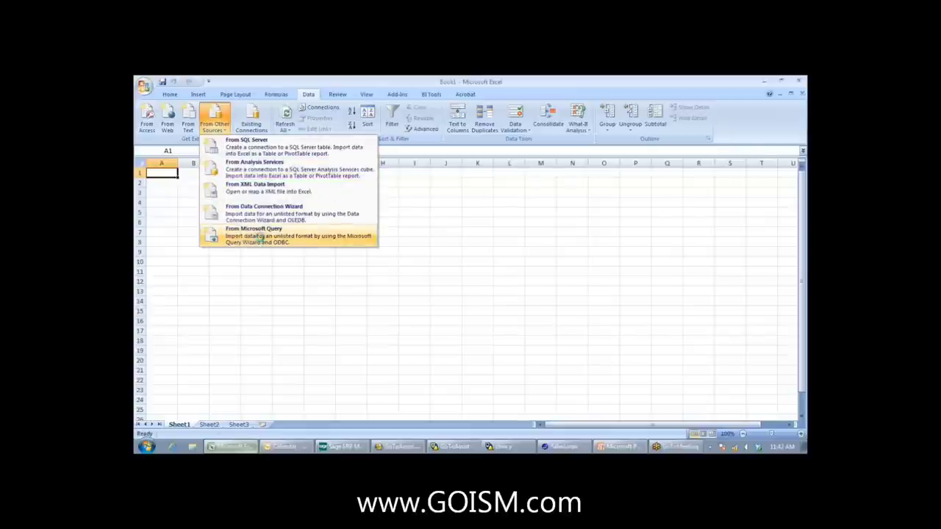
Step: Start a Microsoft Query import from the SOTAMAS90* data source
left_click(259, 237)
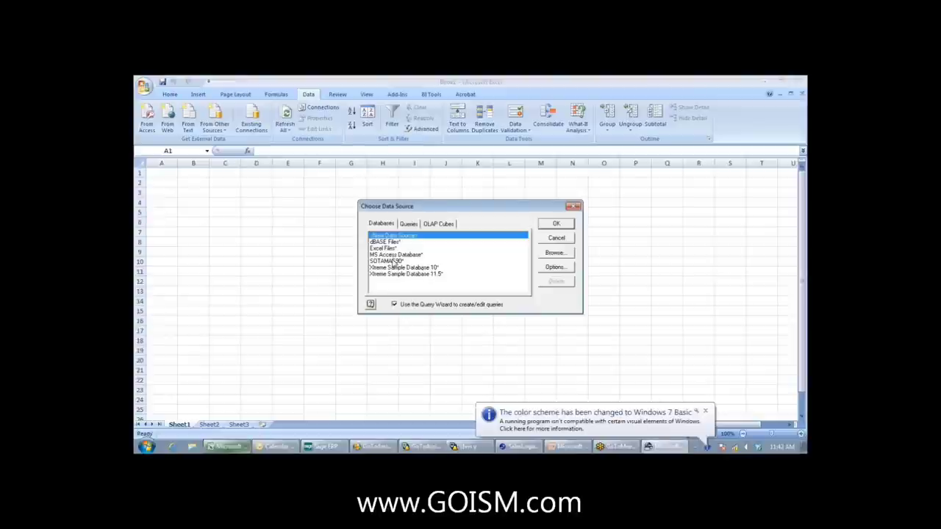
left_click(394, 261)
left_click(556, 223)
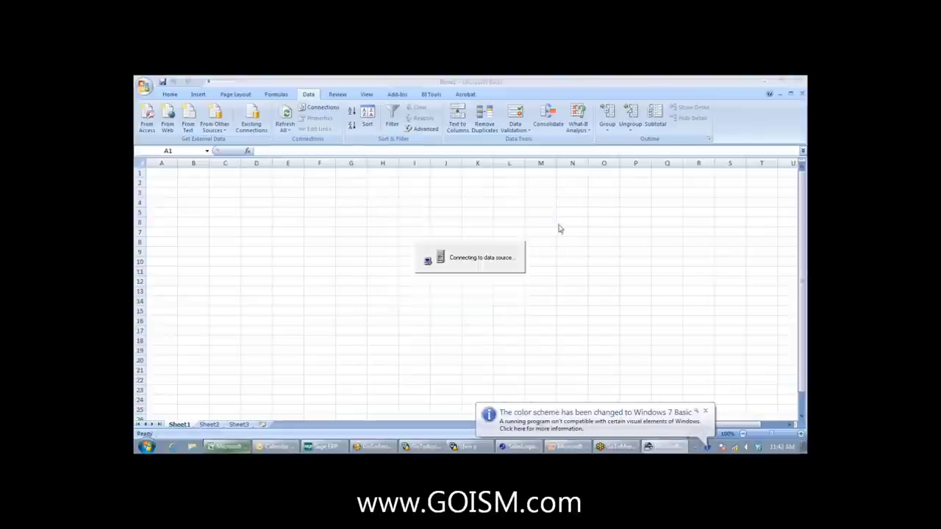
Step: Sign on to the MAS 90 database with the user logon and password
left_click(497, 262)
key("Tab")
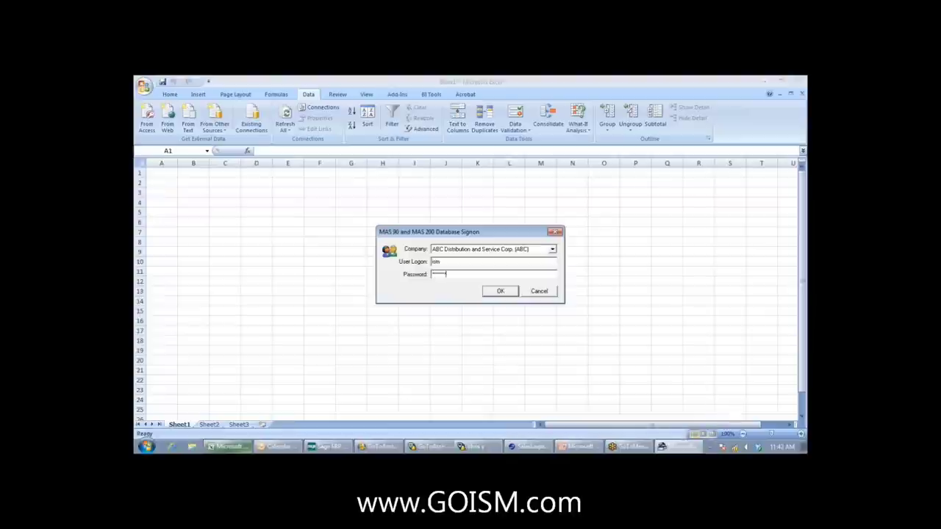
key("Return")
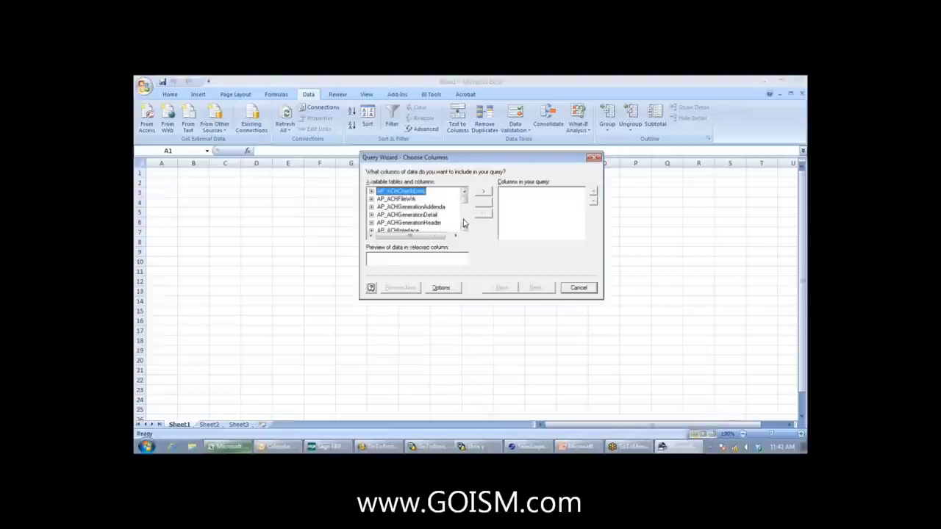
Step: Find and expand the IM_ItemTransactionHistory table in the Query Wizard
left_click(402, 222)
key("i")
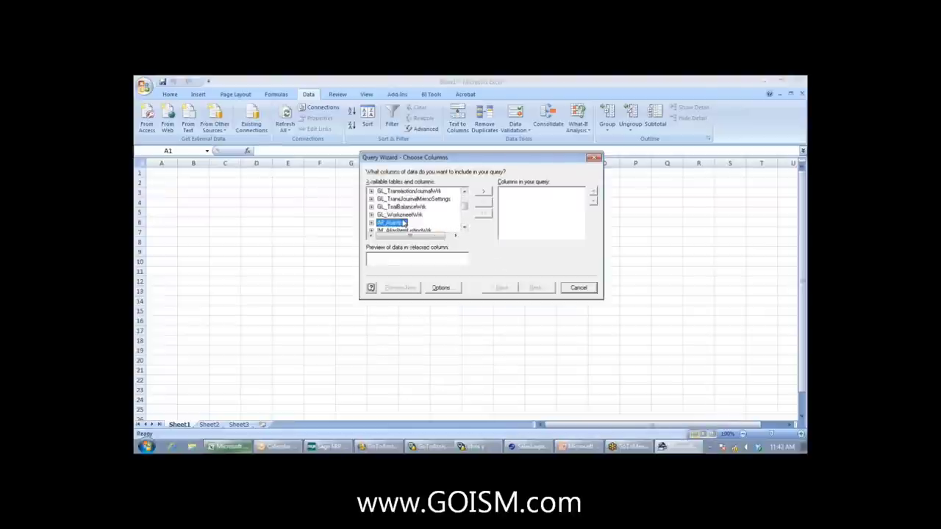
scroll(464, 222, "down", 4)
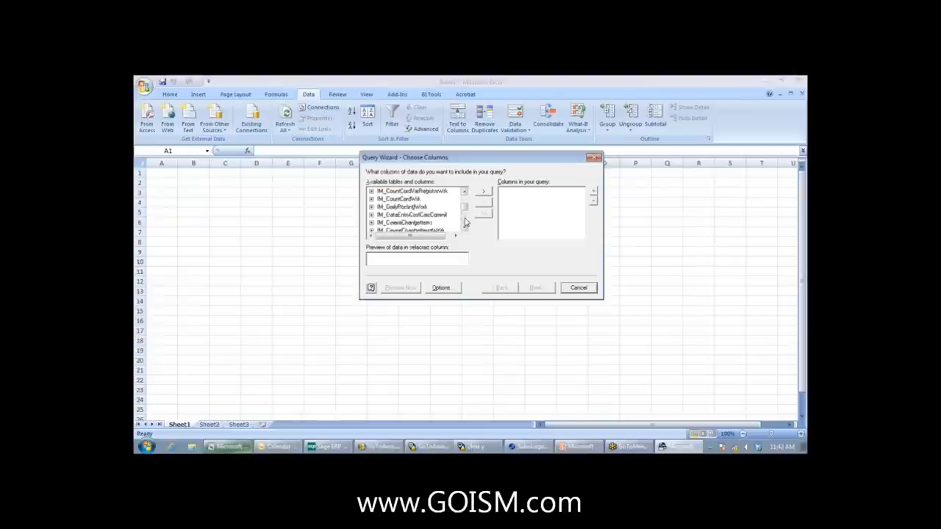
scroll(464, 221, "down", 5)
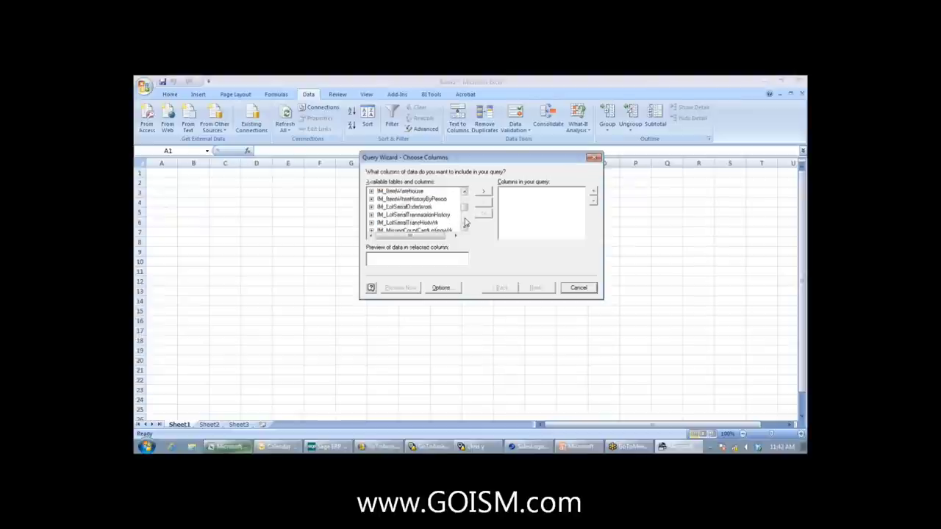
scroll(465, 205, "up", 2)
scroll(465, 205, "up", 3)
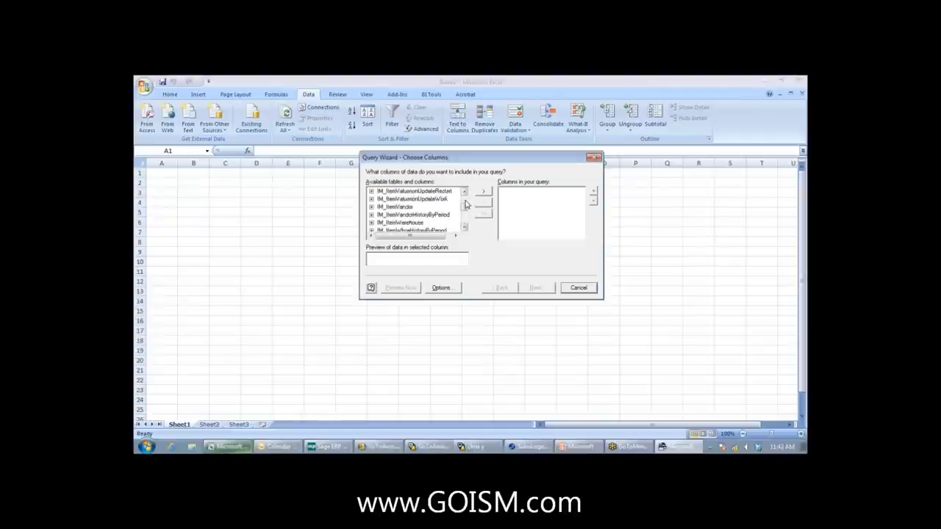
left_click(408, 192)
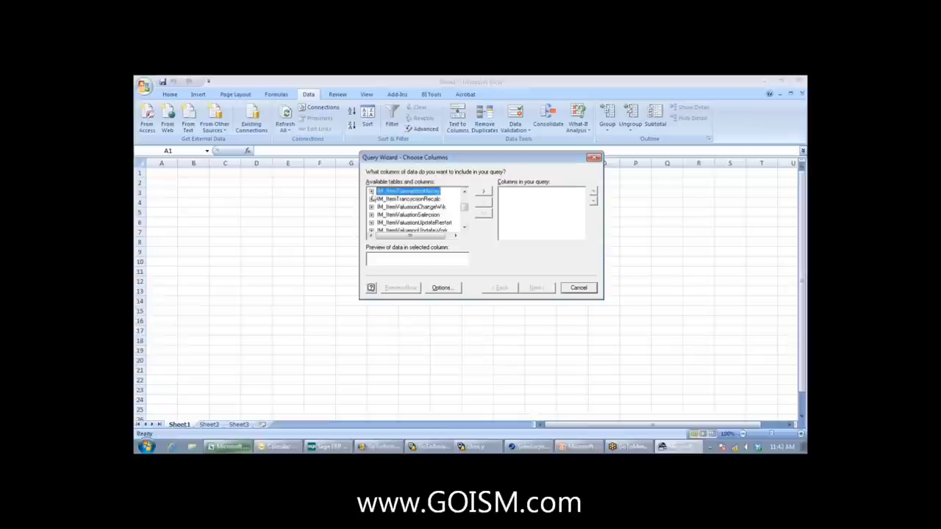
left_click(371, 191)
Step: Add all IM_ItemTransactionHistory columns, including EntryNo, to the query
left_click(403, 214)
left_click(400, 230)
left_click(464, 227)
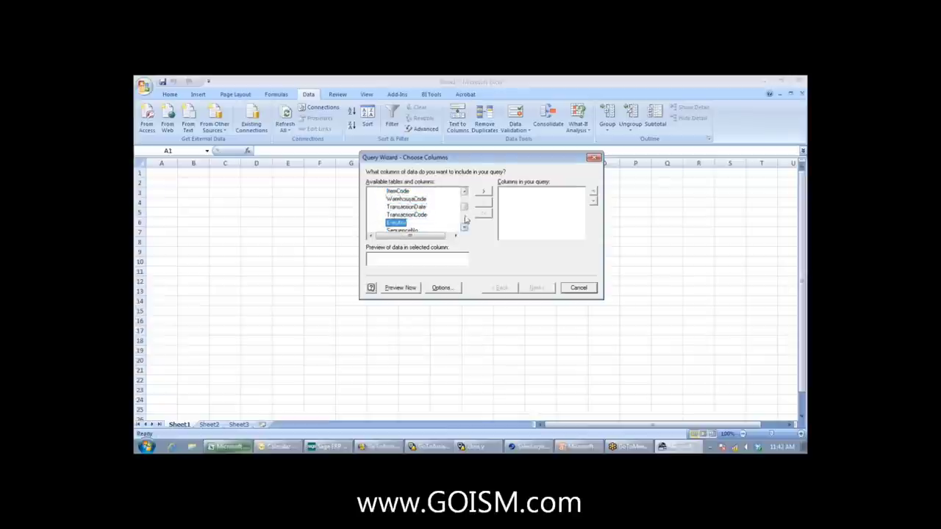
left_click(465, 192)
left_click(464, 192)
left_click(427, 198)
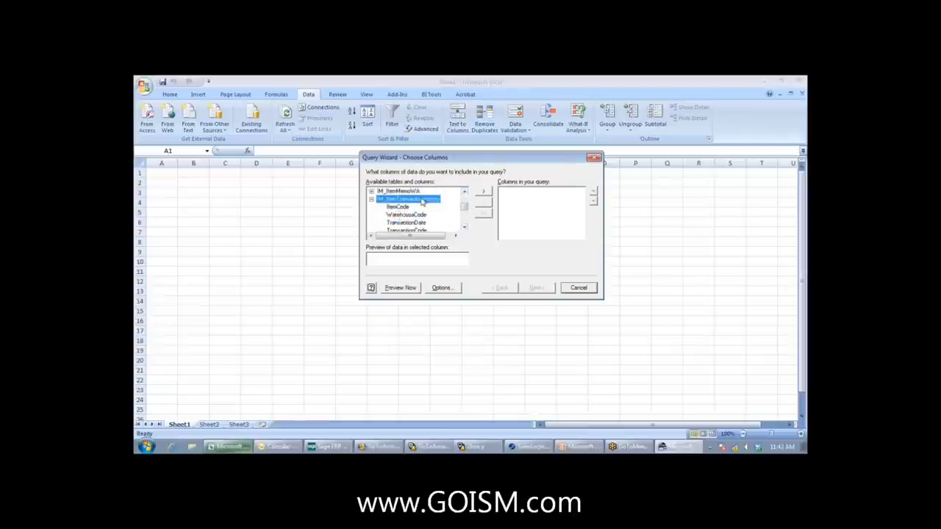
left_click(483, 194)
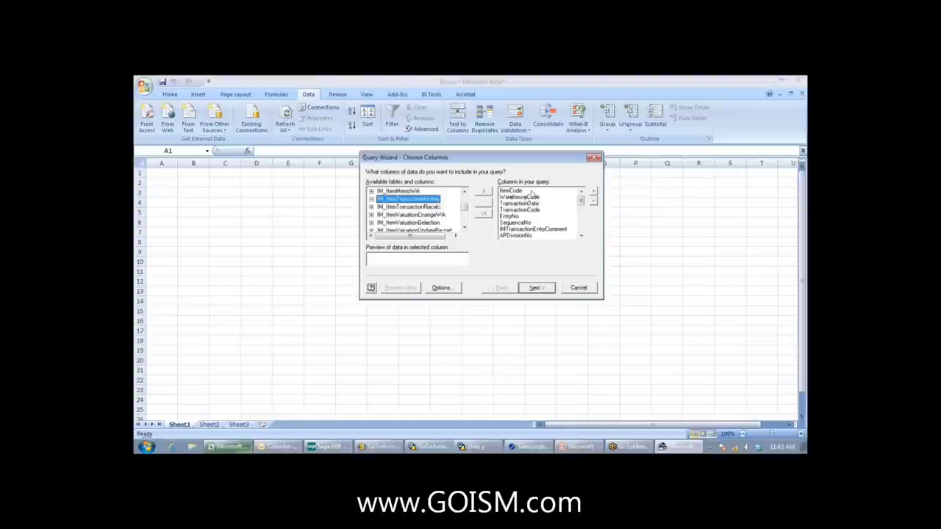
Step: Skip filtering and sorting, then return the data as a table at A1 and sign on
left_click(536, 288)
left_click(537, 289)
left_click(537, 289)
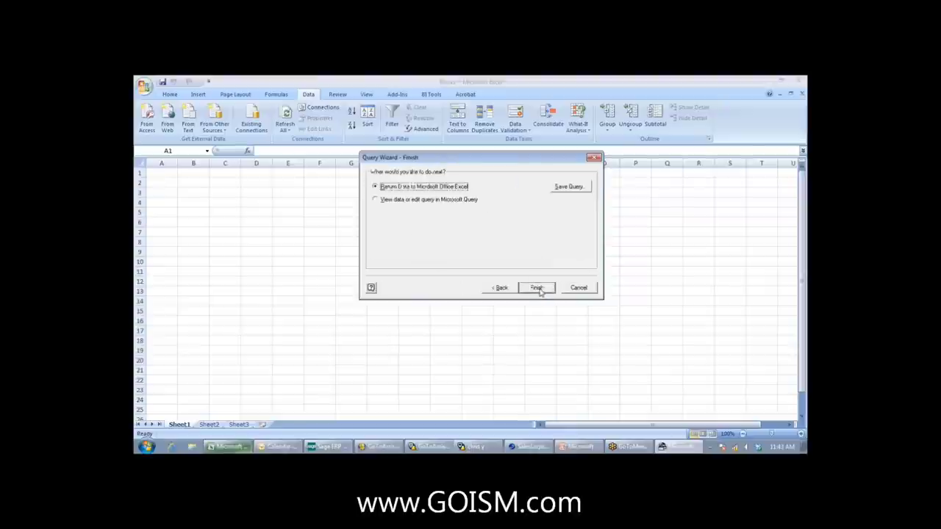
left_click(537, 288)
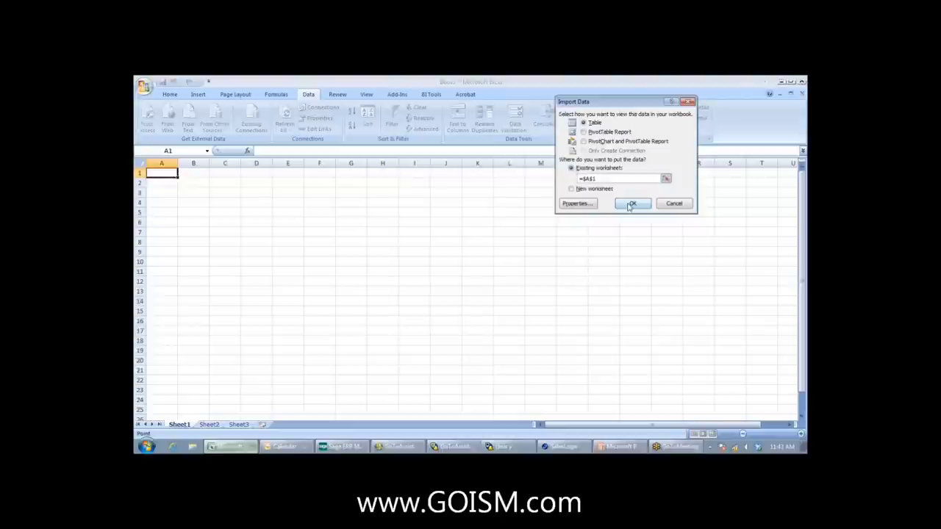
left_click(630, 204)
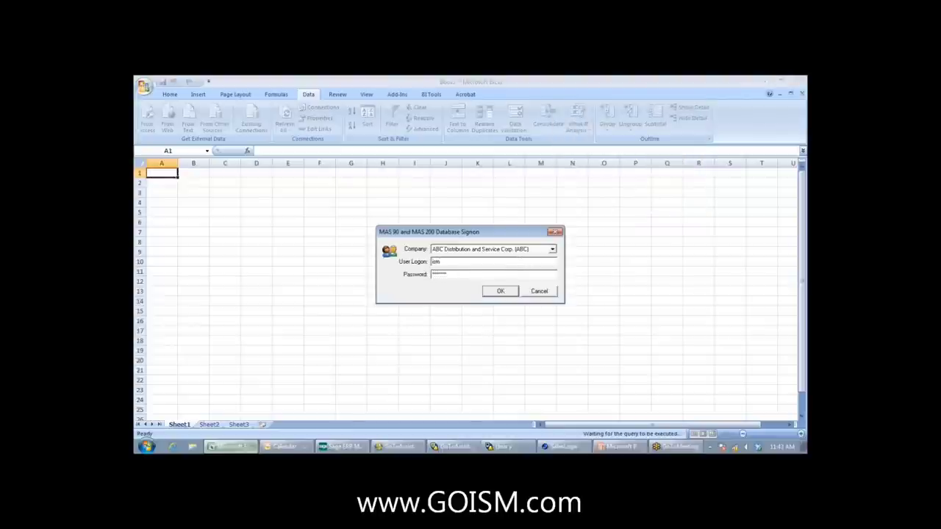
key("Return")
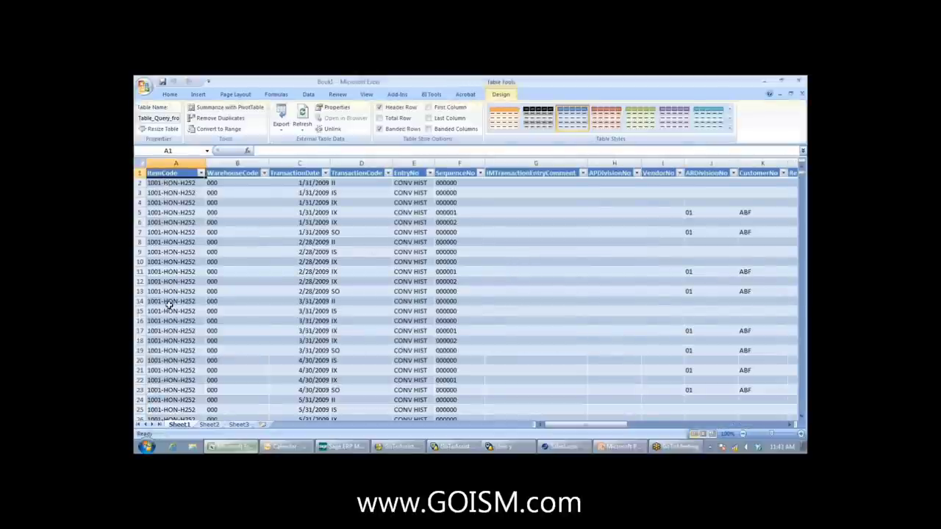
left_click_drag(180, 185, 157, 335)
left_click_drag(212, 183, 225, 316)
left_click_drag(298, 183, 302, 287)
left_click_drag(361, 183, 363, 371)
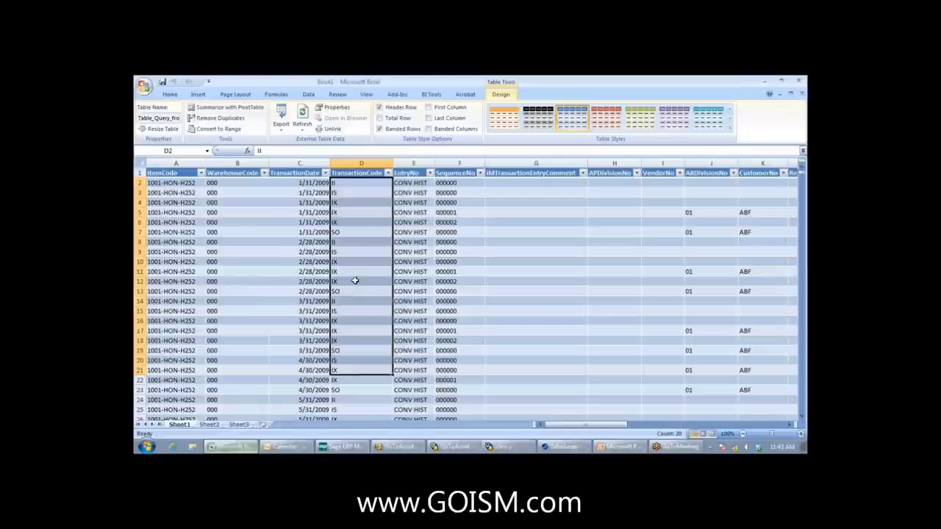
left_click(416, 201)
left_click_drag(616, 426, 711, 426)
left_click(636, 212)
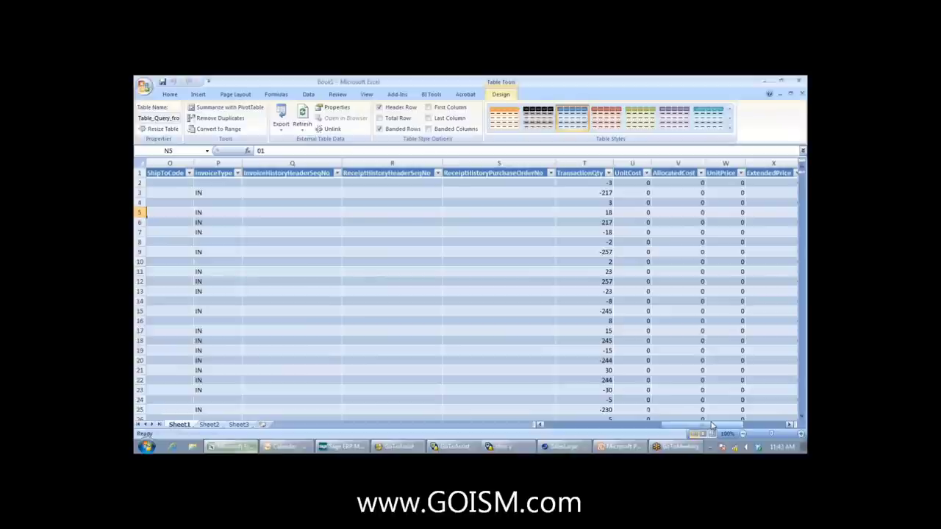
mouse_move(695, 426)
left_mouse_down()
mouse_move(618, 430)
mouse_move(687, 430)
left_mouse_up()
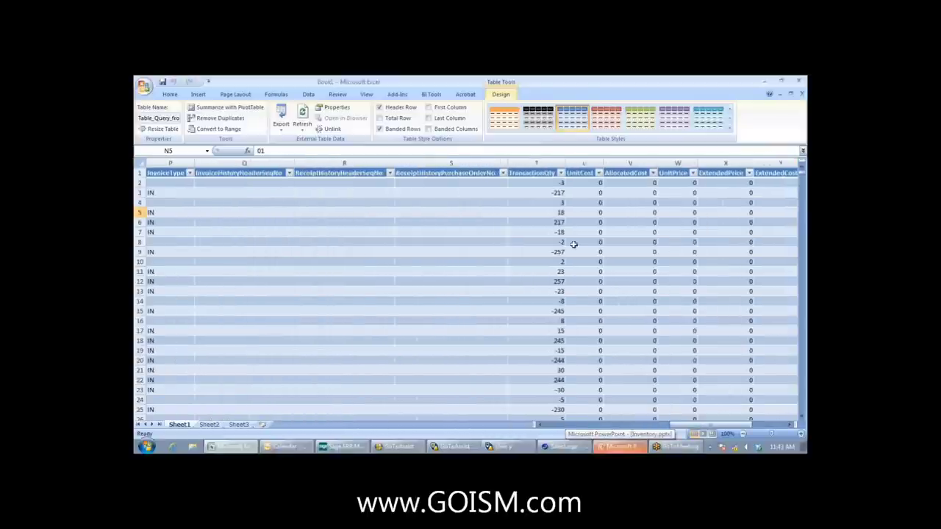
left_click(546, 184)
left_click_drag(546, 184, 546, 352)
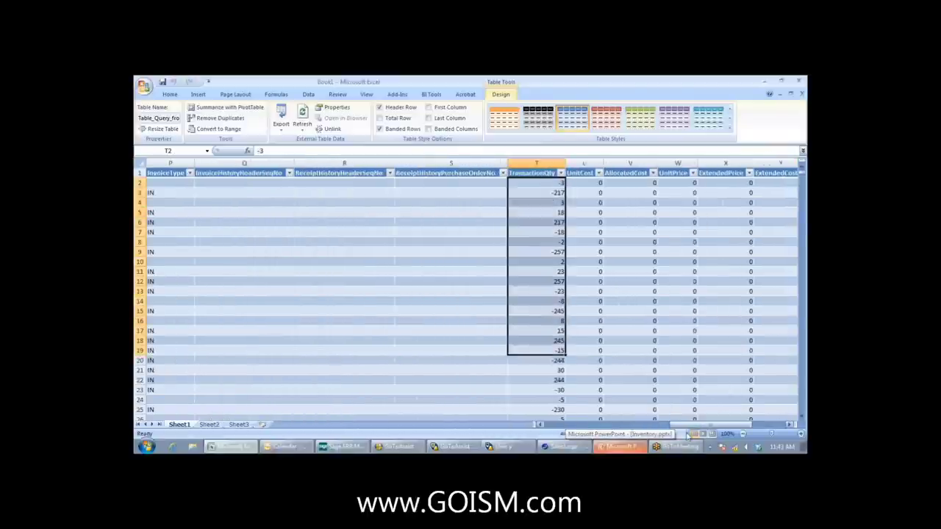
left_click_drag(703, 428, 716, 427)
left_click_drag(388, 183, 389, 254)
left_click_drag(446, 182, 424, 263)
left_click_drag(482, 183, 482, 261)
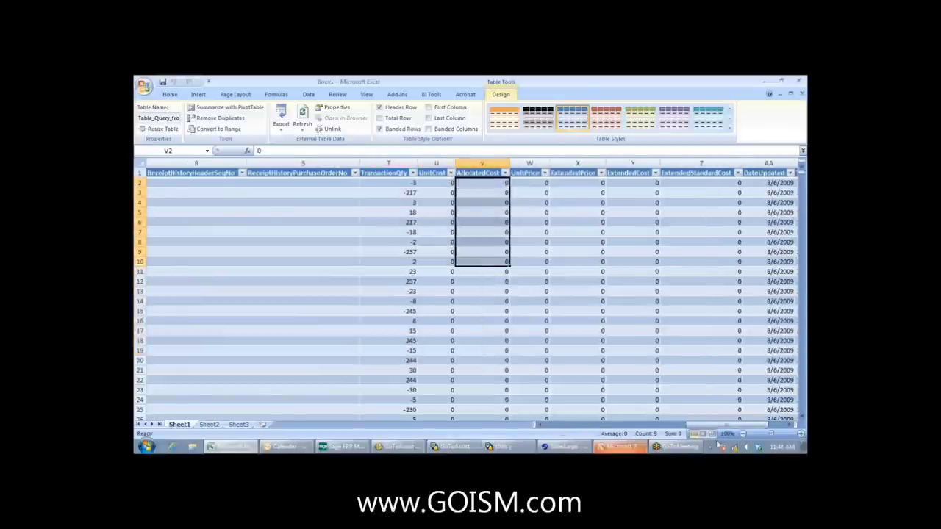
left_click_drag(736, 429, 754, 426)
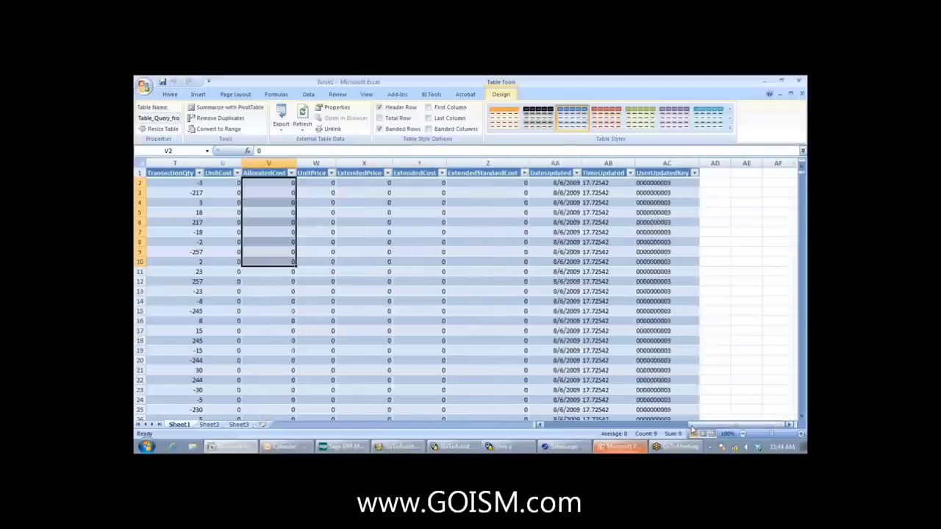
left_click_drag(679, 427, 538, 430)
Step: Scroll to row 33 and check its DateUpdated, TimeUpdated and UserUpdatedKey values
left_click(304, 269)
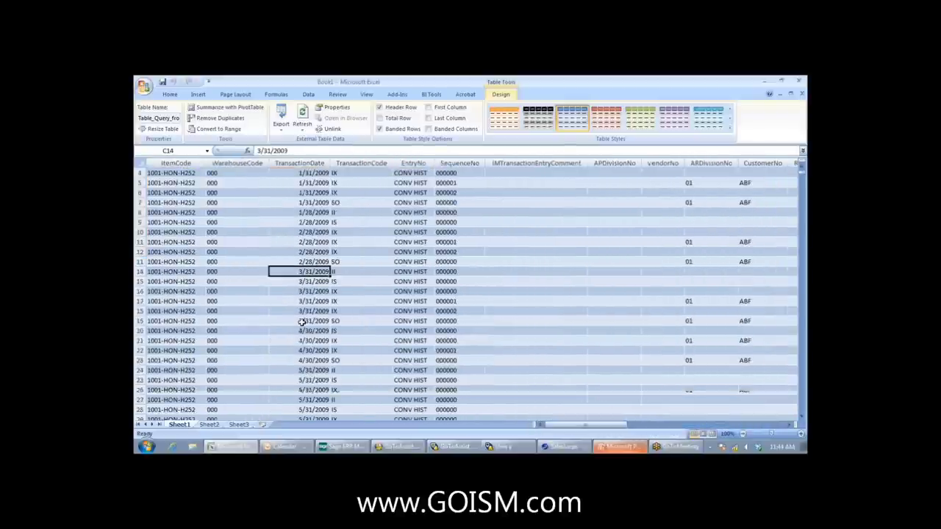
scroll(323, 294, "down", 8)
left_click(340, 252)
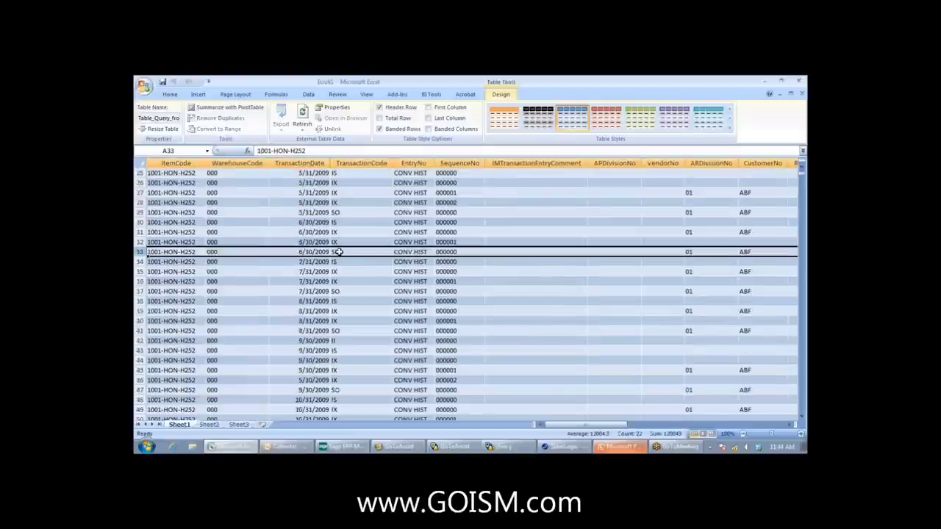
left_click_drag(570, 428, 647, 428)
left_click(577, 251)
left_click(587, 252)
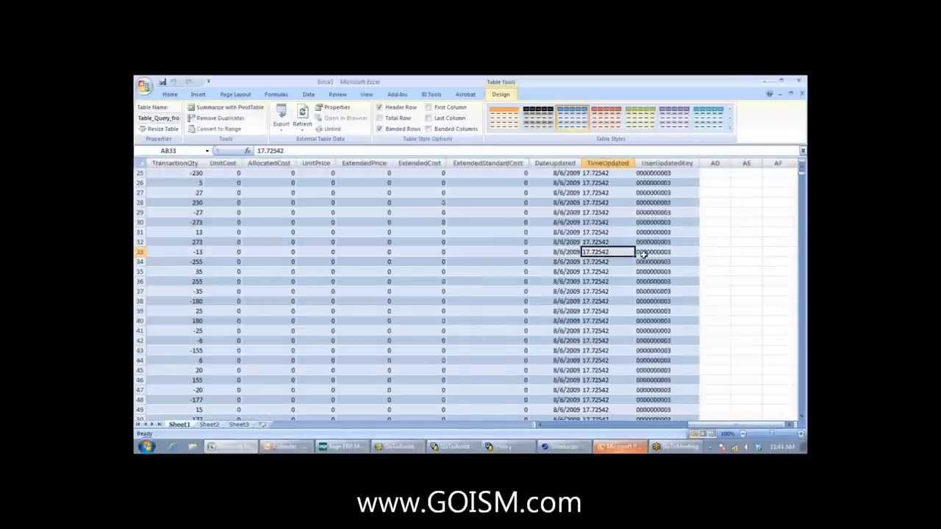
left_click(644, 257)
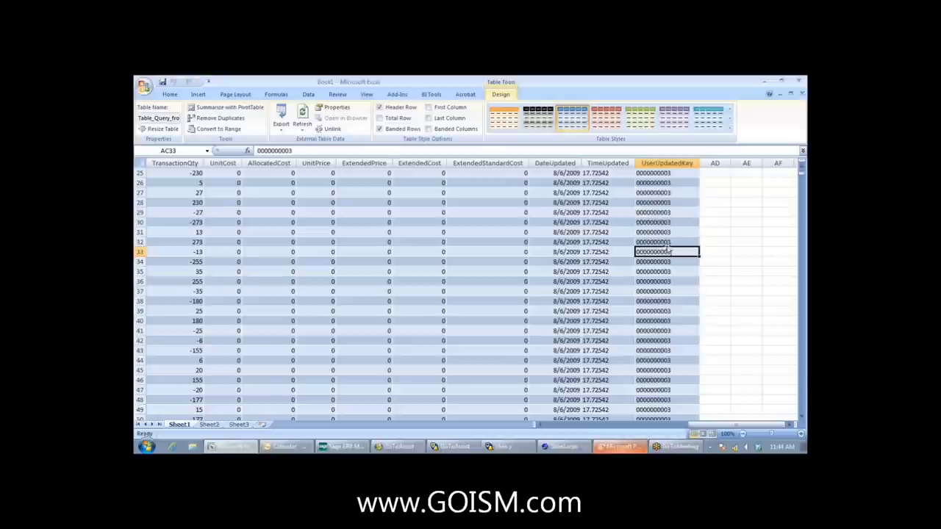
Step: Select row 33's update date, time and user fields, then switch to PowerPoint
left_click(563, 252)
left_click_drag(563, 252, 665, 252)
left_click_drag(549, 252, 645, 262)
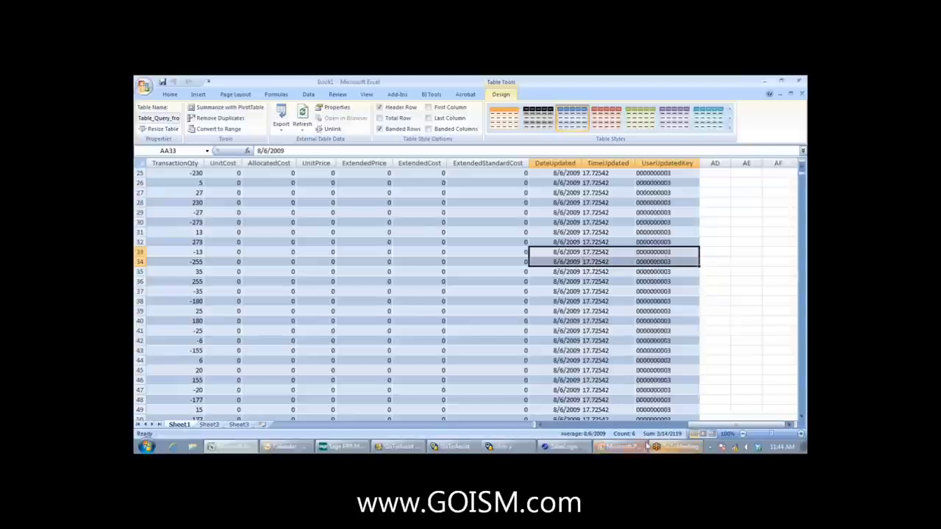
left_click(607, 448)
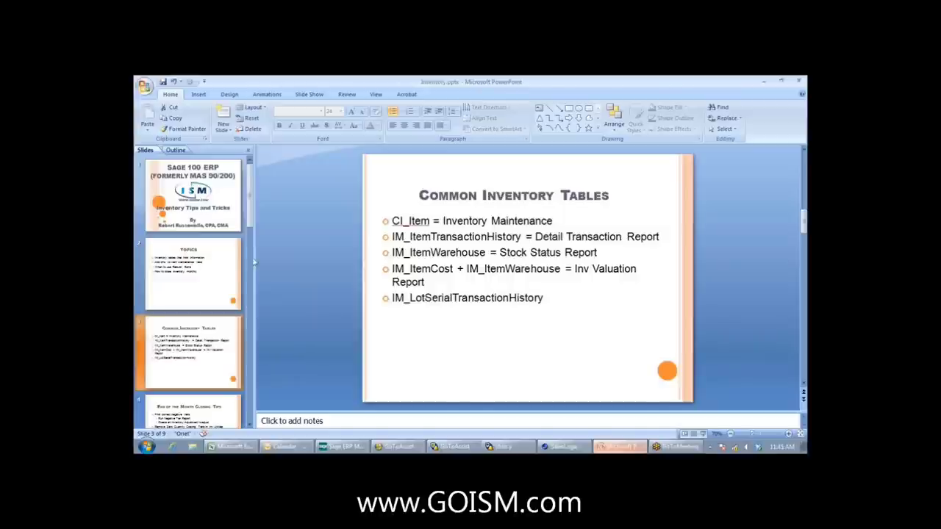
Step: Highlight the Item Maintenance tabs and Rebuild Sorts topics, then expand Inventory Management in MAS 90
left_click(210, 272)
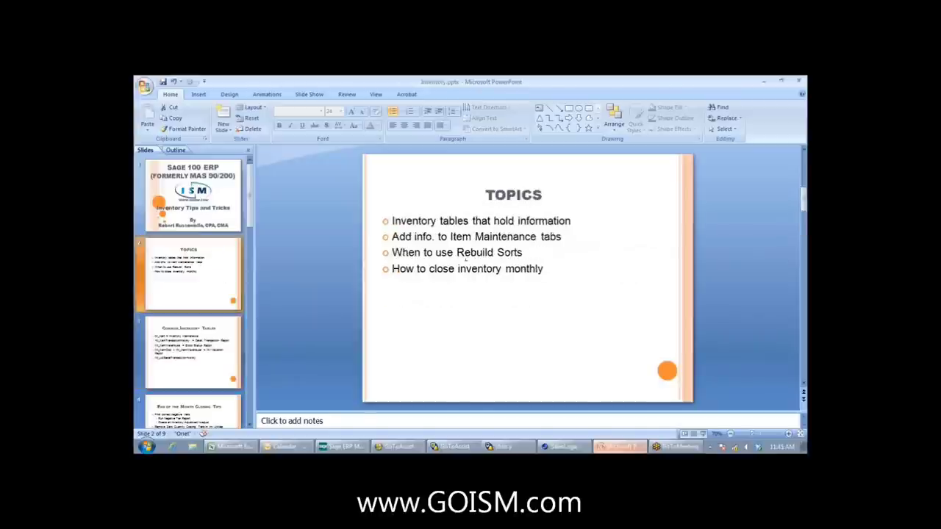
left_click(561, 237)
left_click_drag(561, 238, 391, 236)
left_click_drag(522, 252, 411, 251)
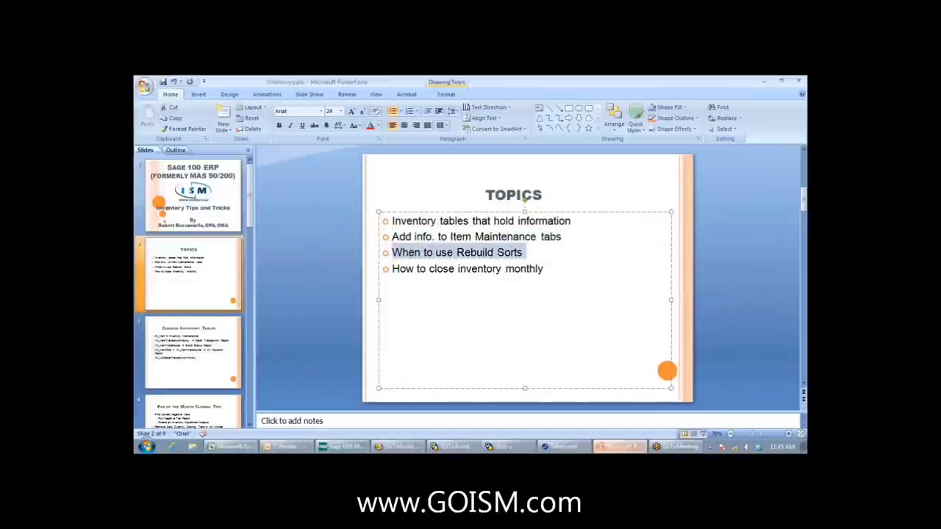
left_click(361, 448)
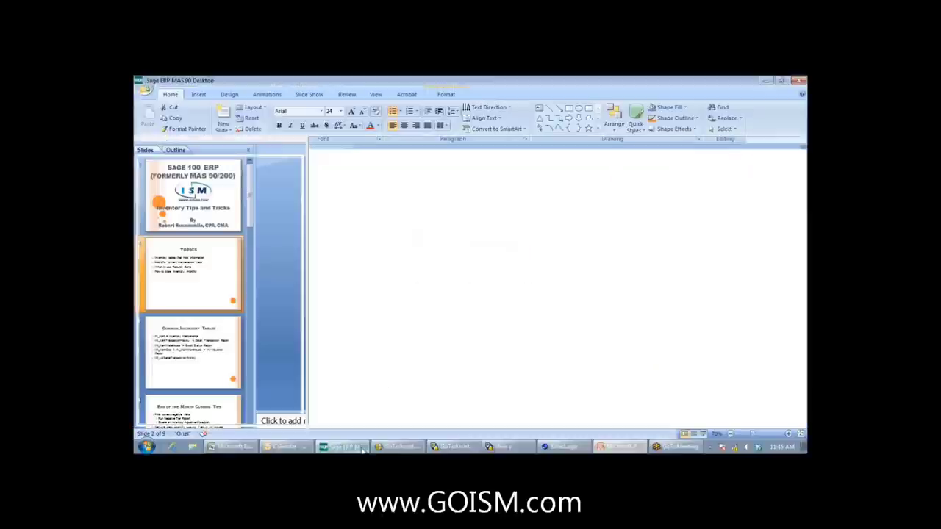
left_click(163, 272)
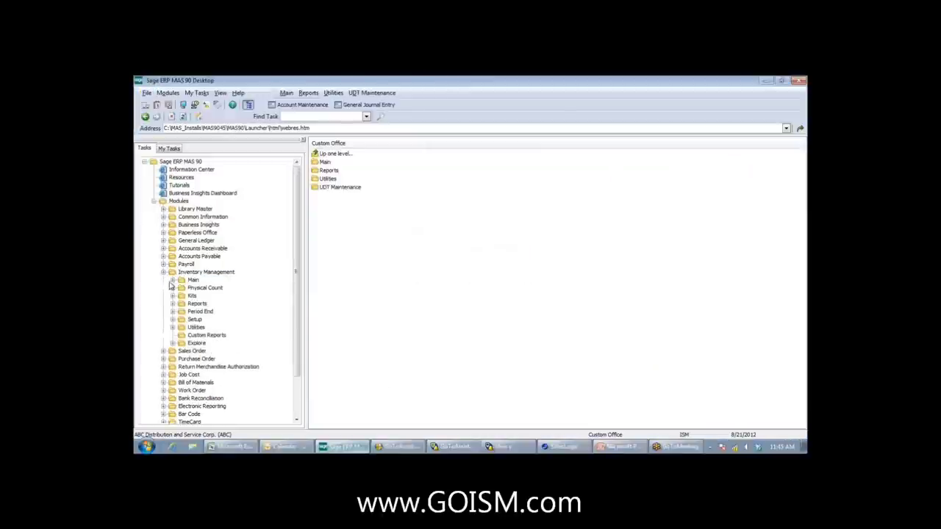
Step: Launch Item Maintenance, load item 1001-HON-H252 and show its 5. Transactions tab
left_click(172, 280)
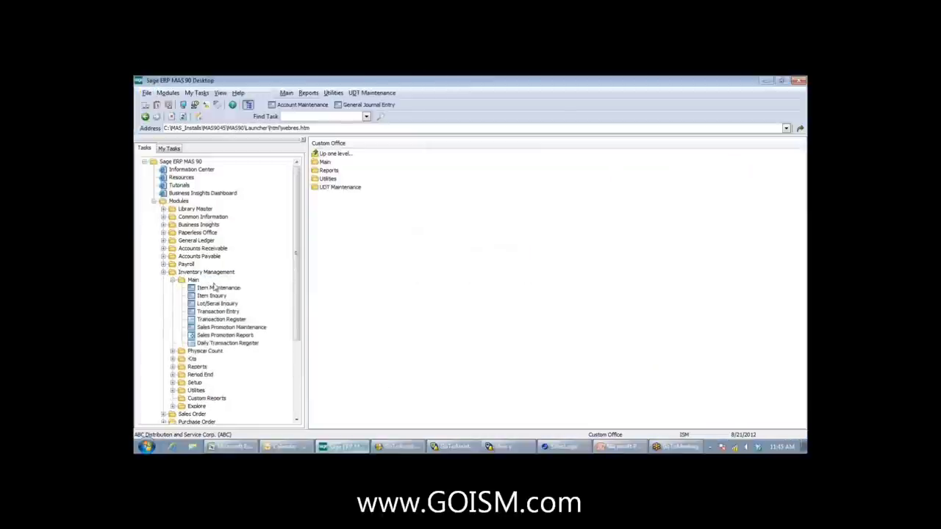
double_click(215, 288)
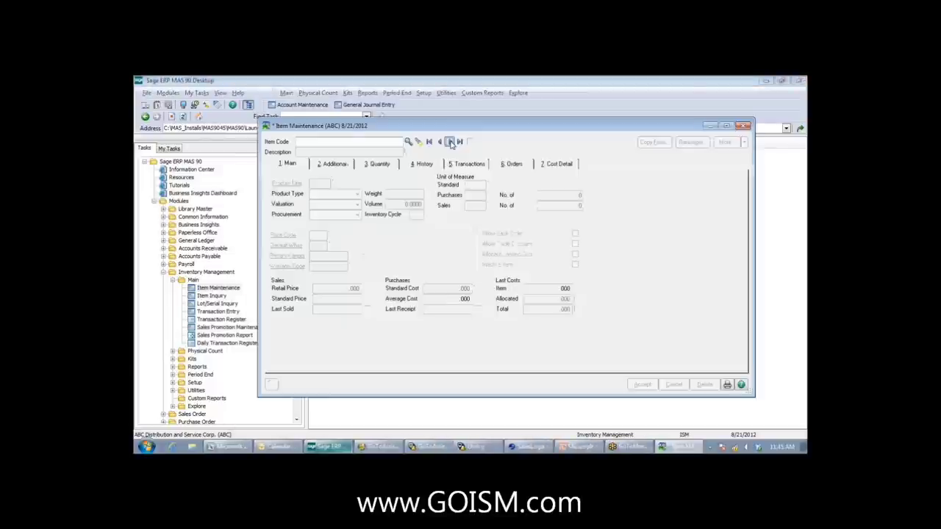
left_click(450, 141)
left_click(472, 168)
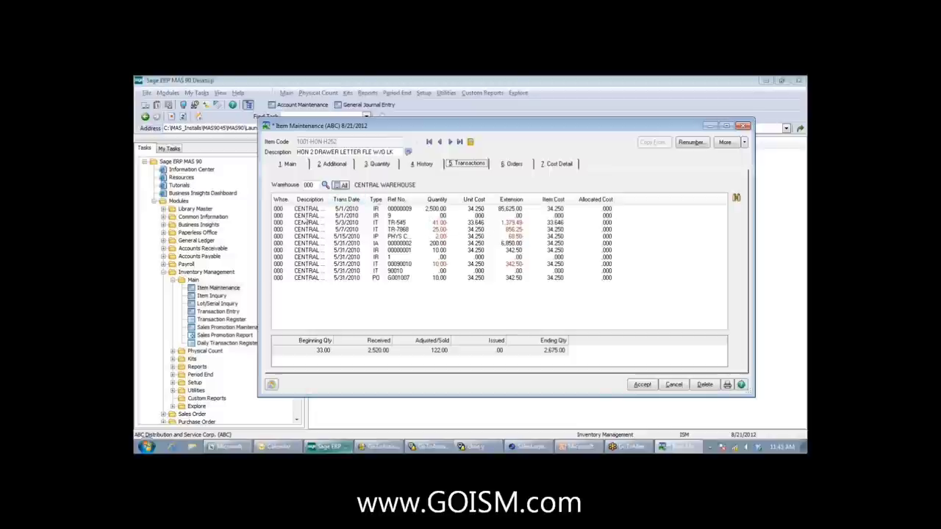
Step: Step through the transactions from 5/7/2010 down to the 5/31/2010 IT 90010 entry
left_click(287, 215)
left_click(288, 222)
left_click(286, 229)
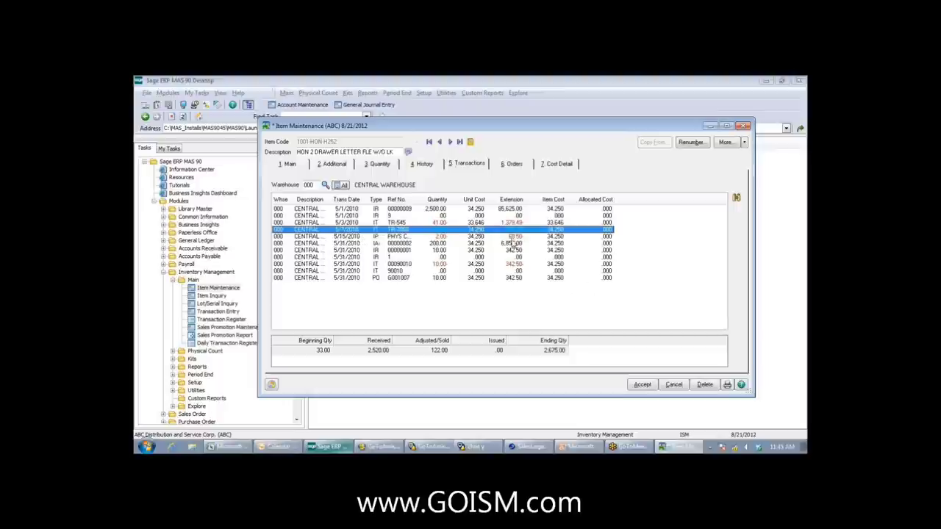
left_click(307, 222)
left_click(309, 229)
left_click(310, 236)
left_click(312, 250)
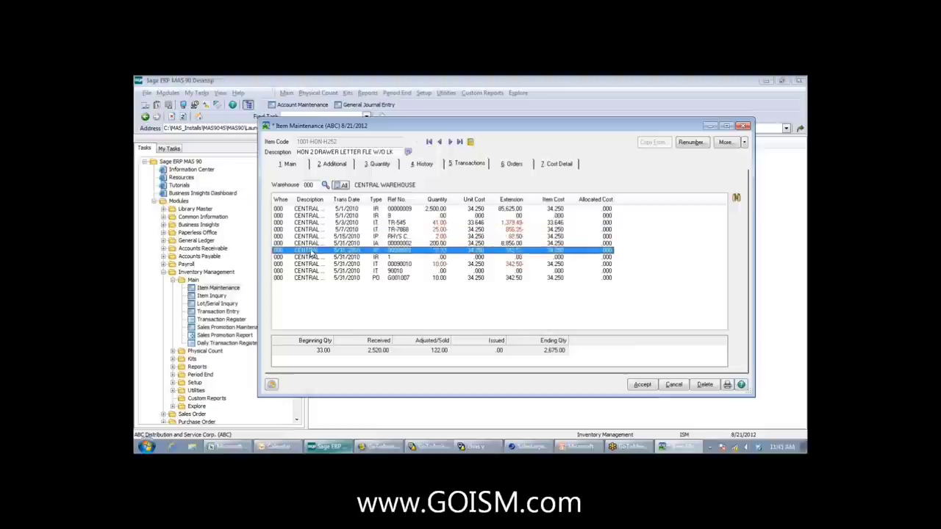
left_click(312, 270)
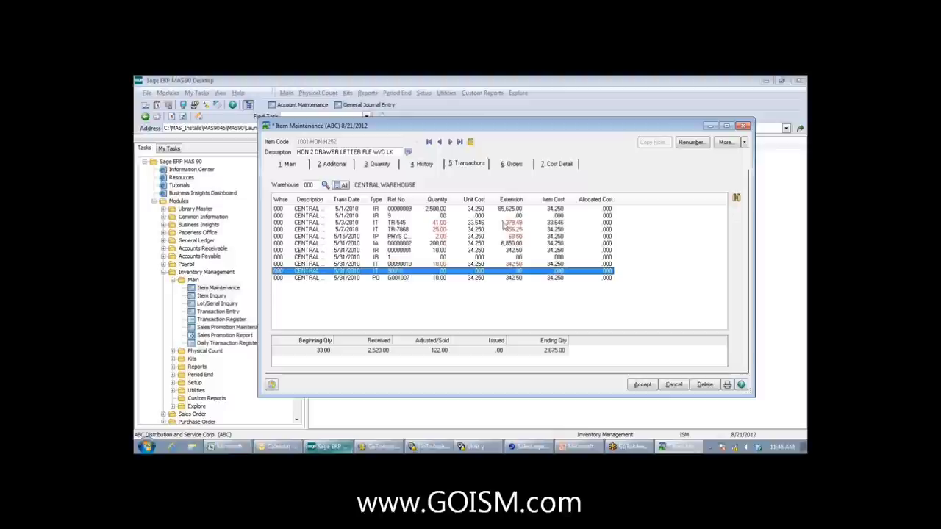
Step: Customize the transactions panel via Panel Settings, modifying the existing All Users/All Companies customization
right_click(657, 231)
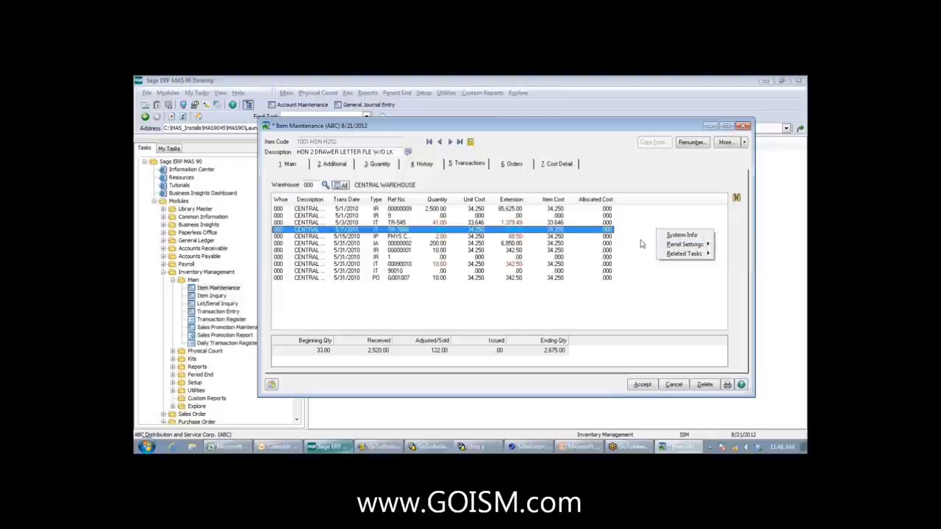
mouse_move(691, 245)
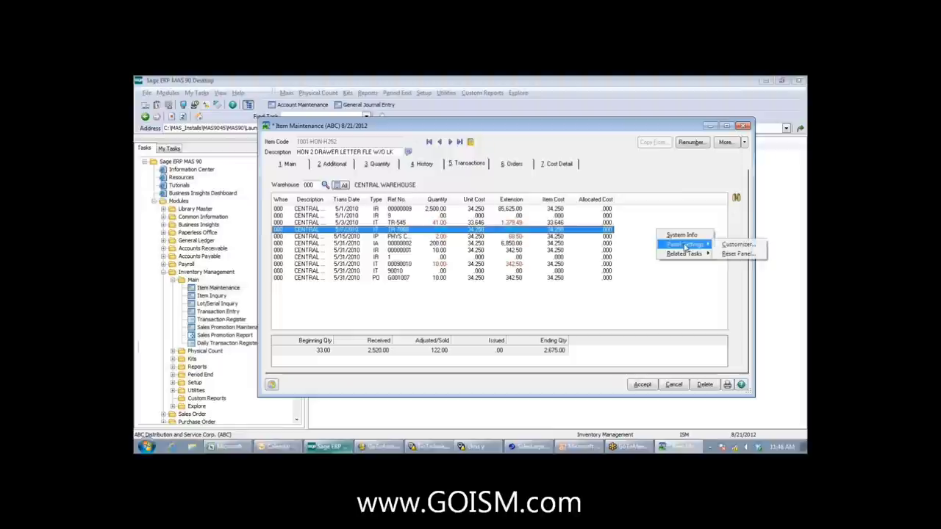
left_click(745, 248)
left_click_drag(366, 214, 559, 187)
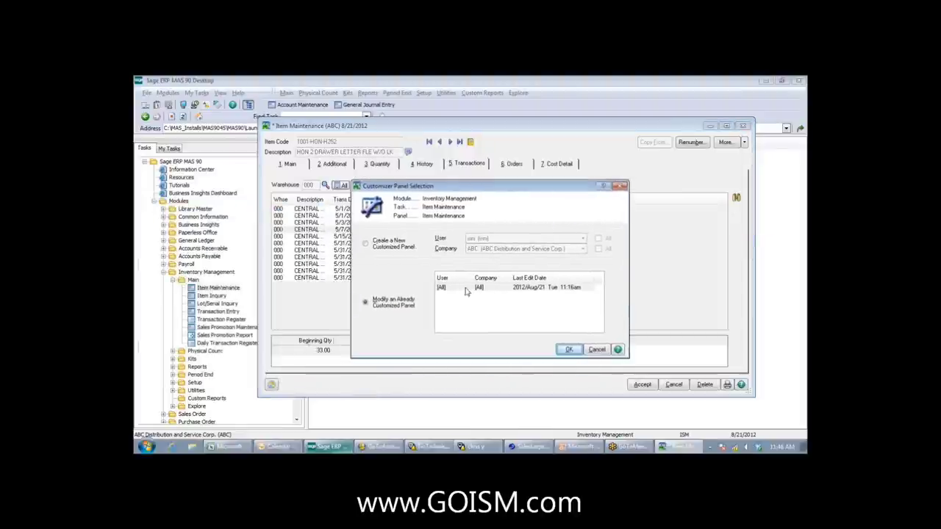
left_click(576, 349)
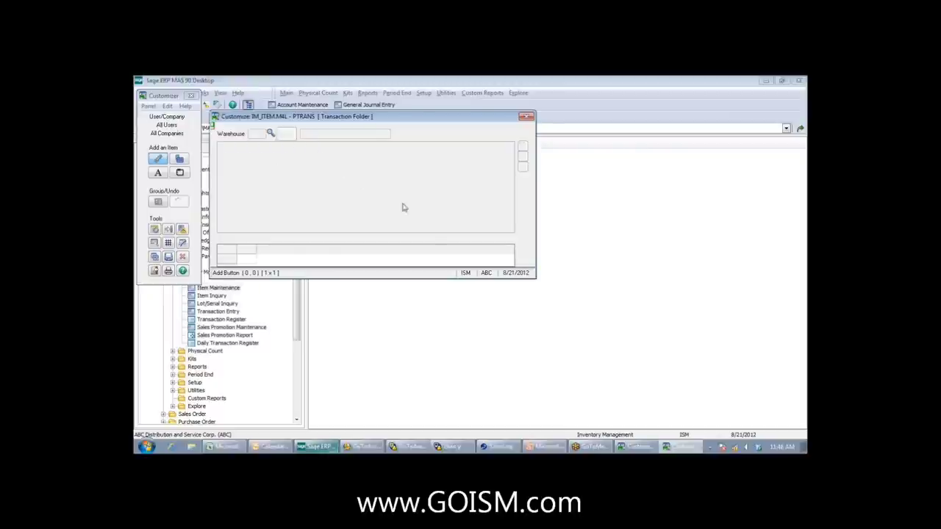
Step: Open the LB_TRANSACTIONS List Box Definition and review its column grid on the 2. Format tab
double_click(317, 174)
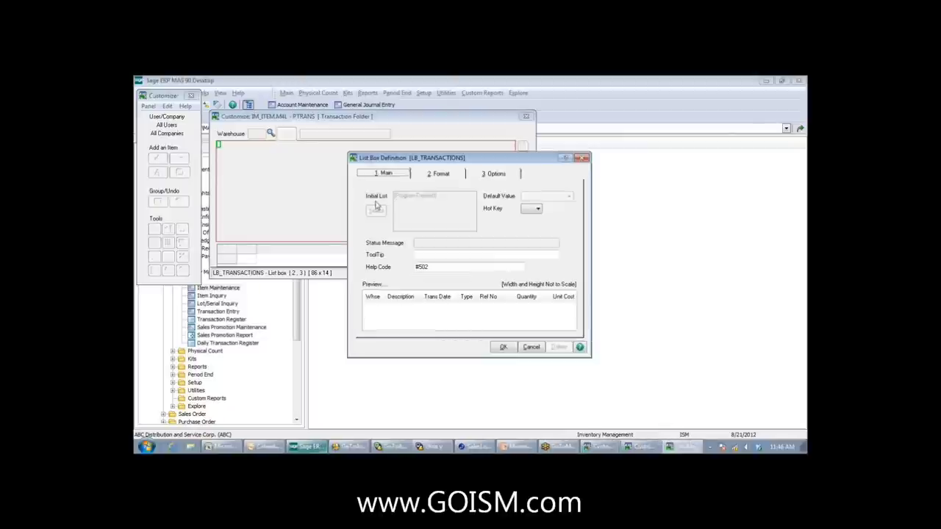
left_click(435, 175)
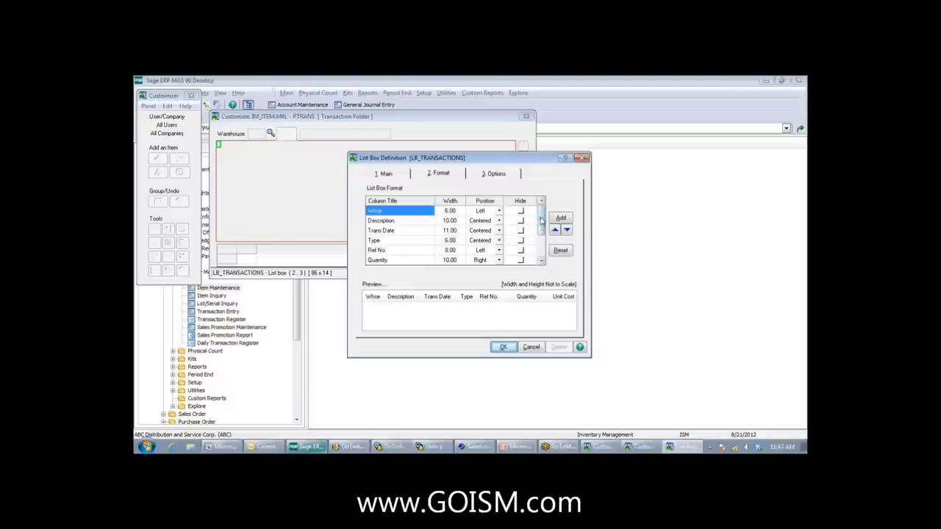
left_click_drag(541, 222, 543, 229)
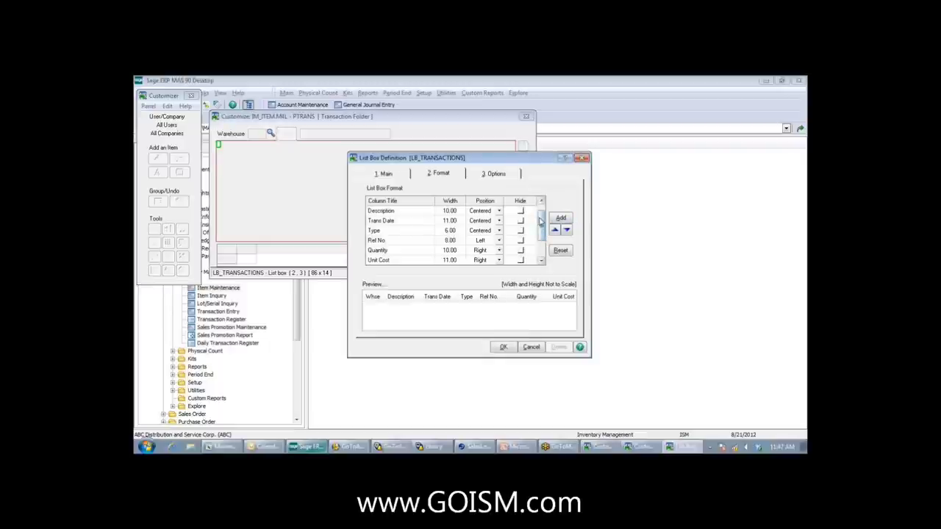
scroll(541, 221, "up", 1)
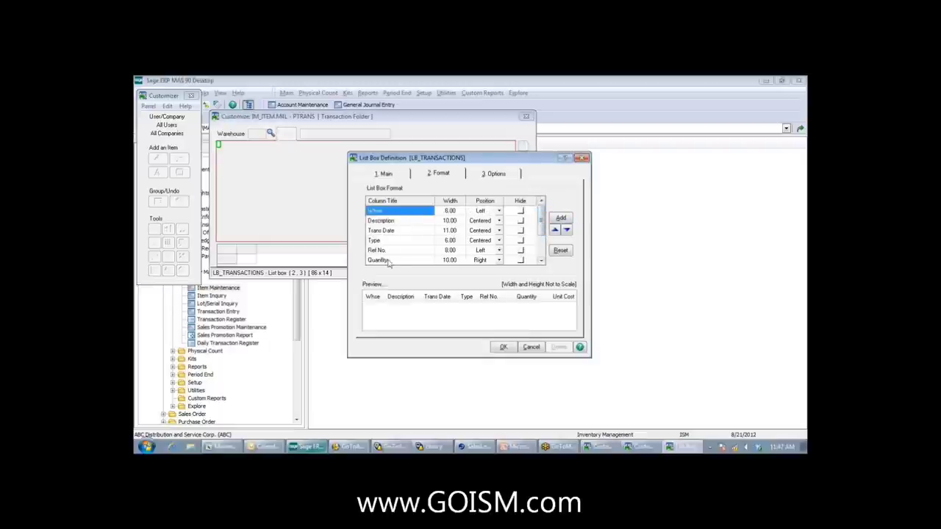
scroll(541, 233, "down", 2)
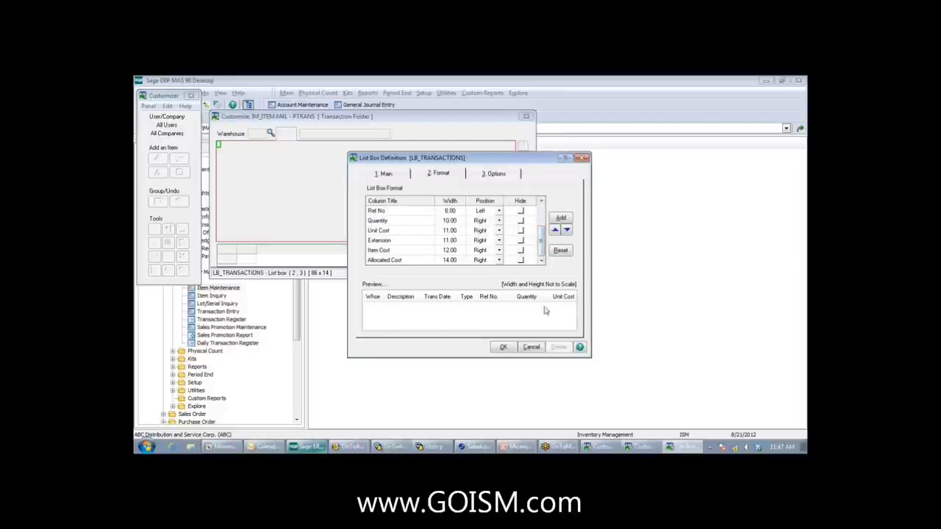
Step: Add new transactions list columns from Field Selection, starting with the last-update date field
left_click(561, 219)
left_click_drag(487, 186, 620, 143)
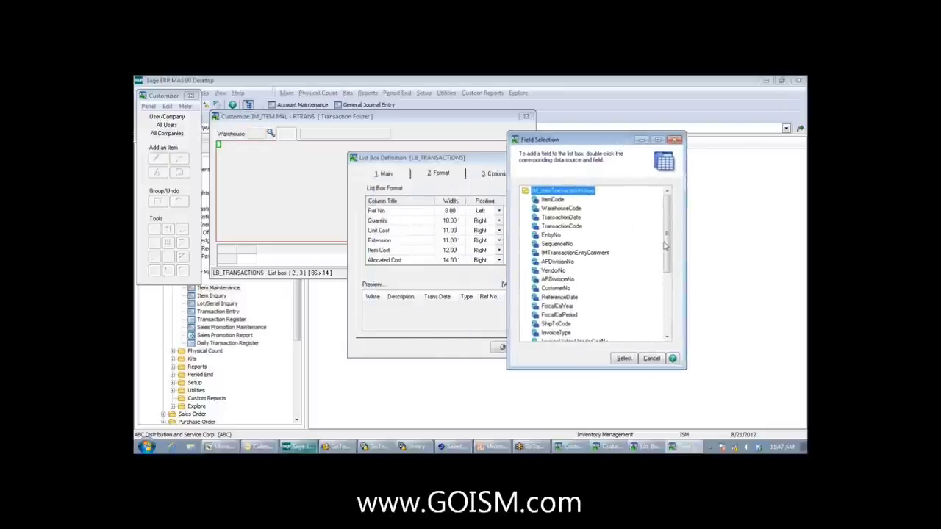
scroll(666, 244, "down", 3)
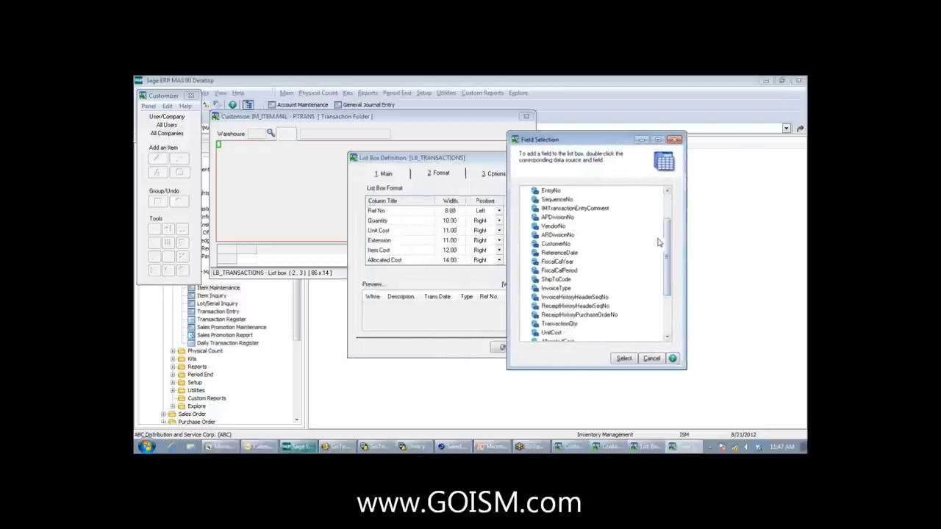
scroll(670, 233, "up", 3)
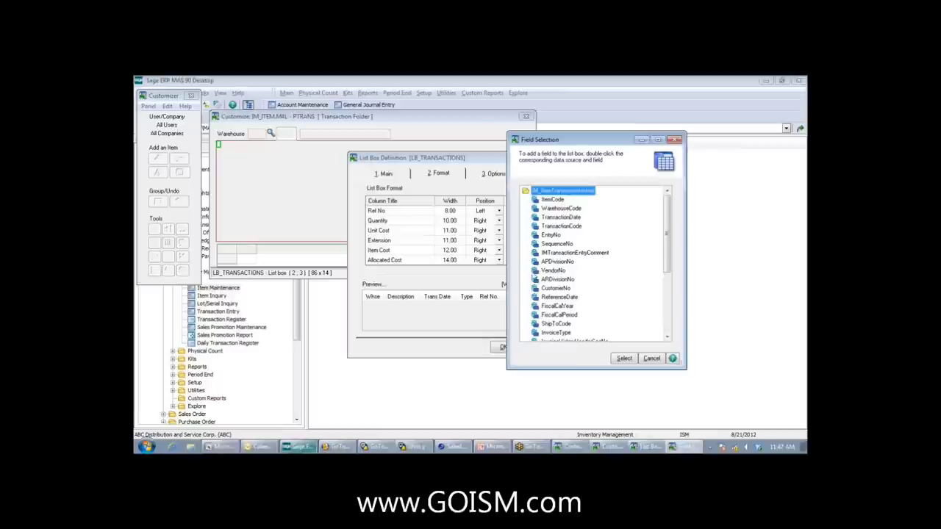
scroll(670, 230, "down", 5)
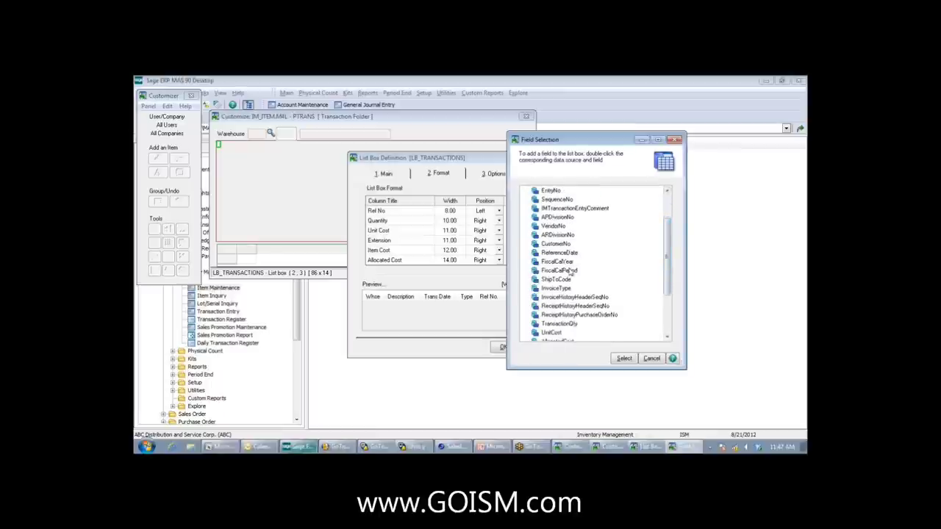
left_click(559, 261)
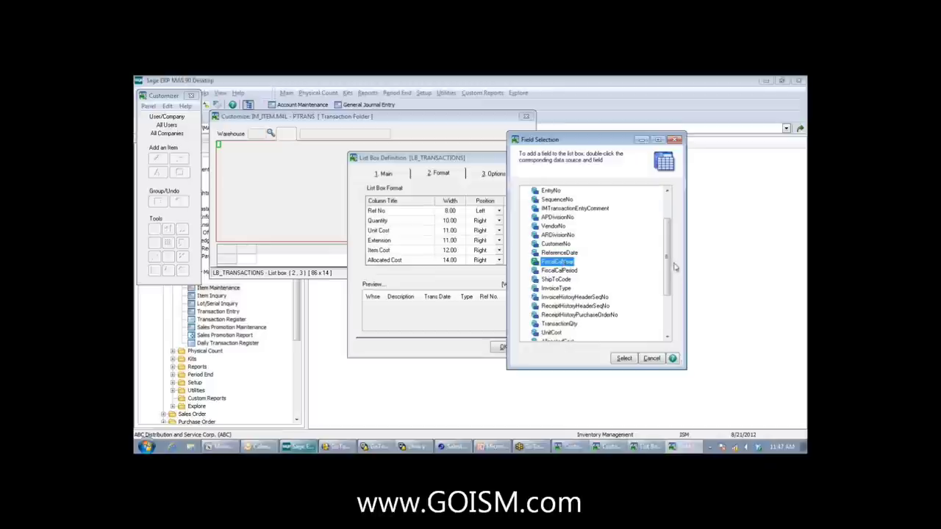
left_click(630, 360)
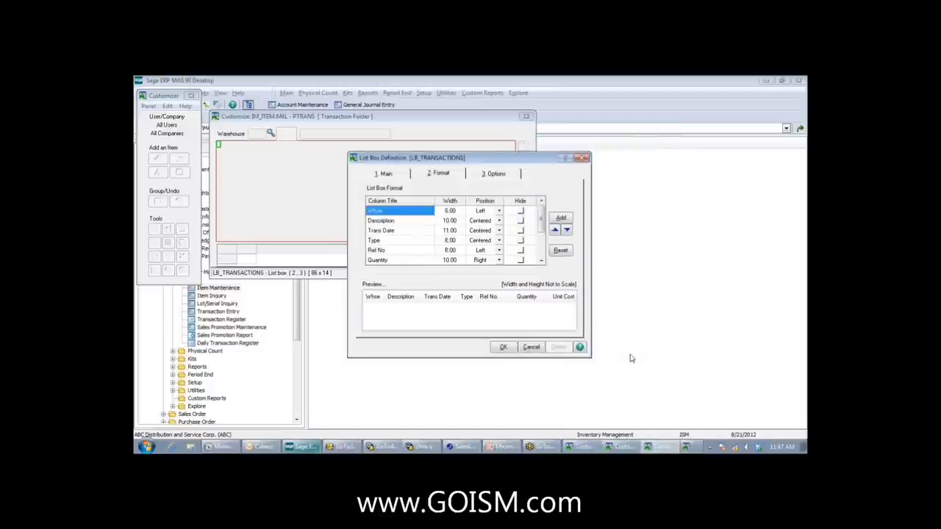
left_click(560, 217)
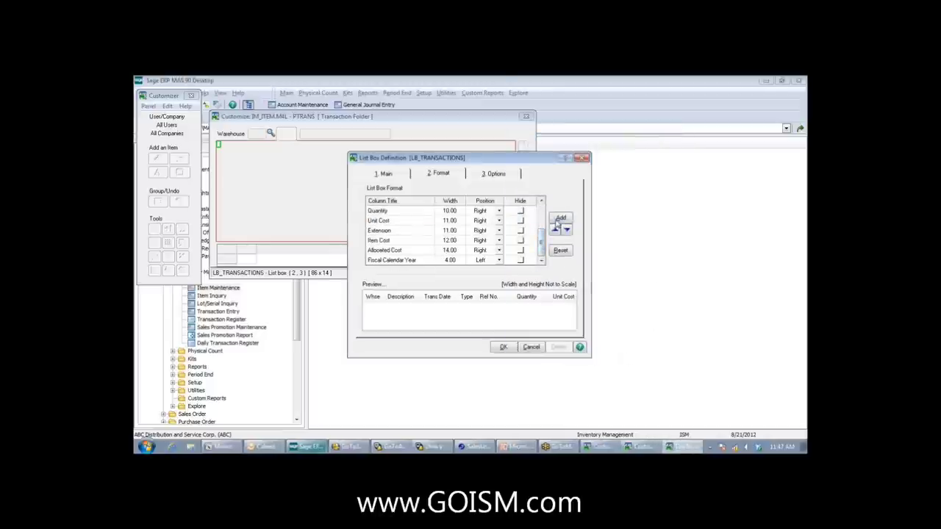
left_click_drag(667, 229, 568, 321)
left_click(567, 322)
left_click(623, 358)
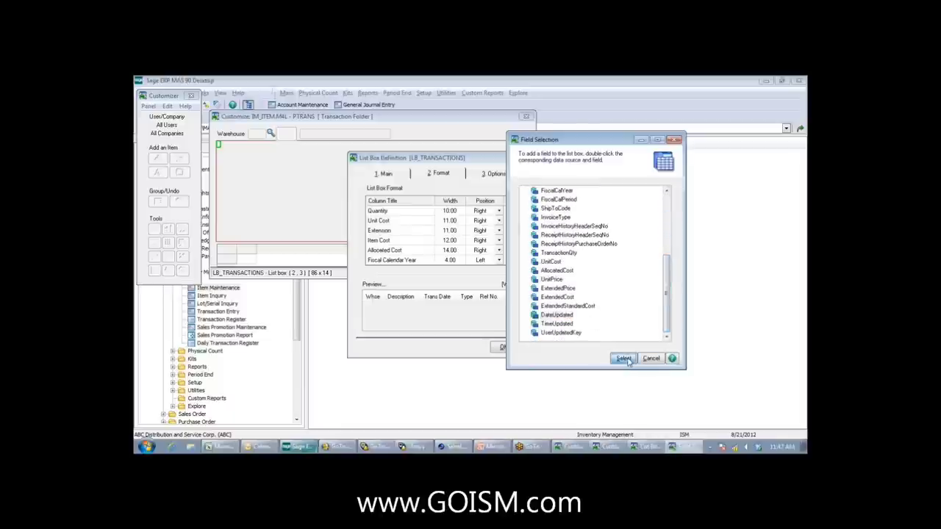
Step: Add TimeUpdated and UserUpdatedKey as columns and check the Last Update Date entry
left_click(561, 218)
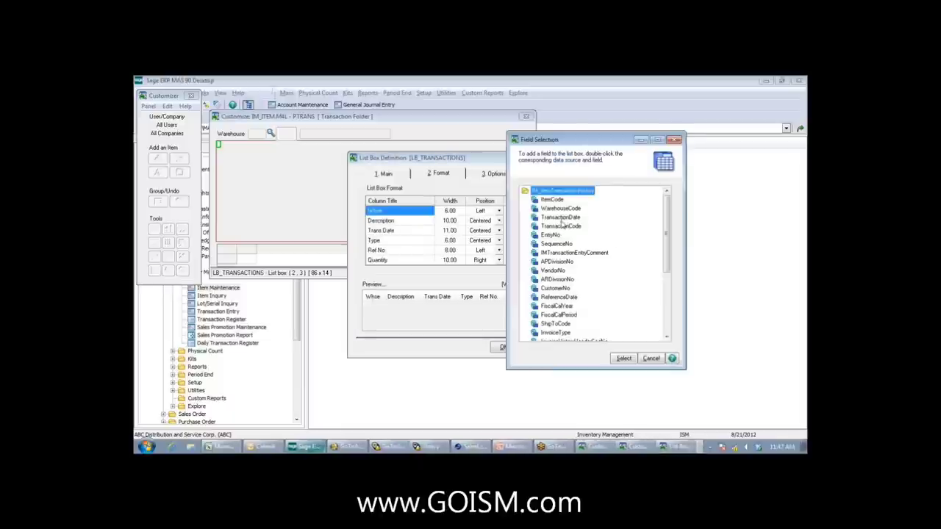
left_click_drag(666, 228, 666, 309)
left_click(557, 324)
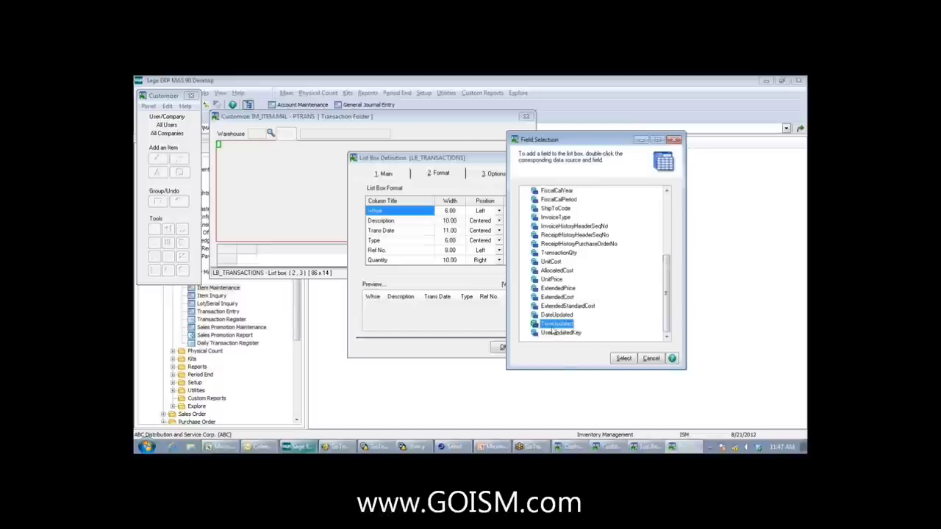
left_click(621, 358)
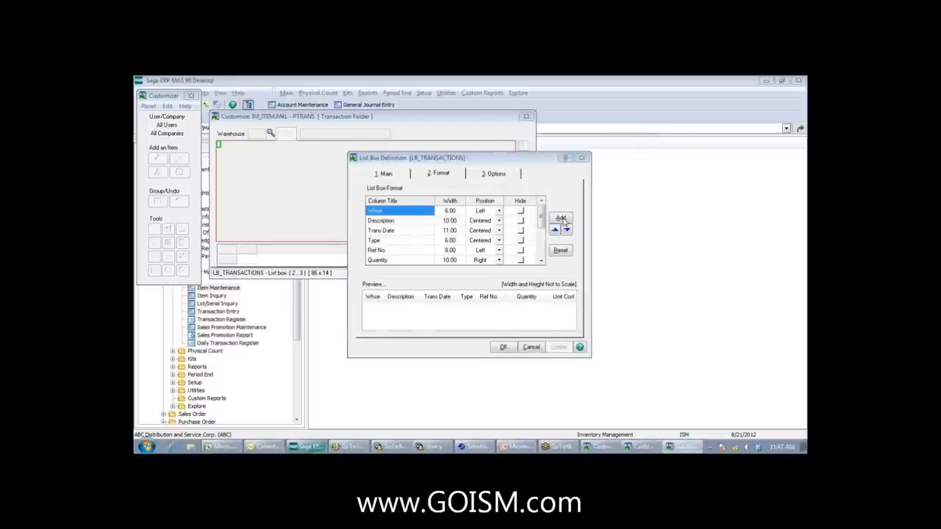
left_click(561, 217)
left_click_drag(666, 234, 666, 309)
left_click(561, 332)
left_click(623, 358)
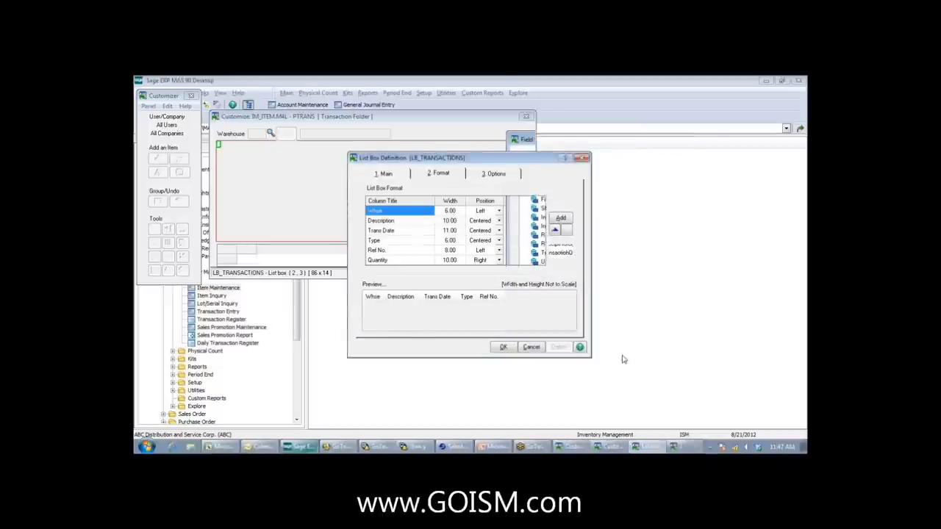
left_click_drag(541, 217, 540, 258)
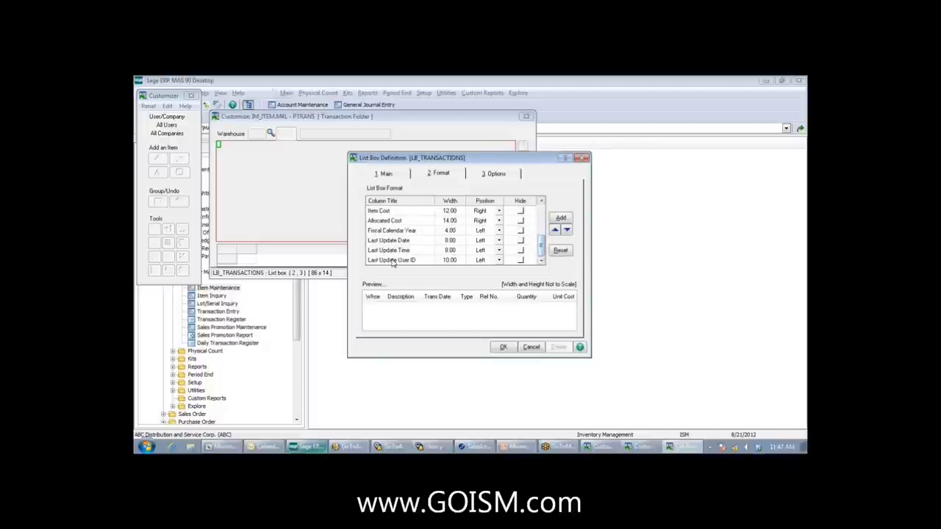
left_click(388, 241)
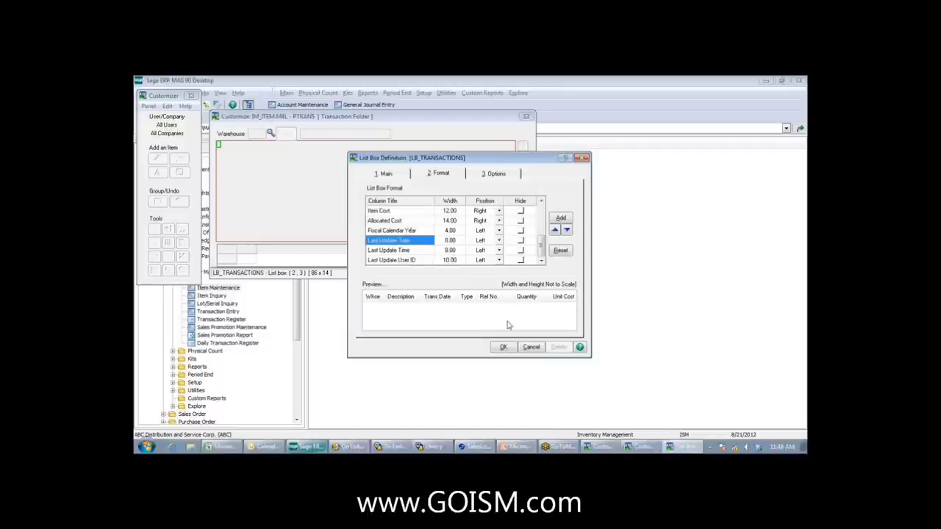
Step: Accept the list definition, save the Transaction Folder customizations and close the Customizer
left_click(505, 347)
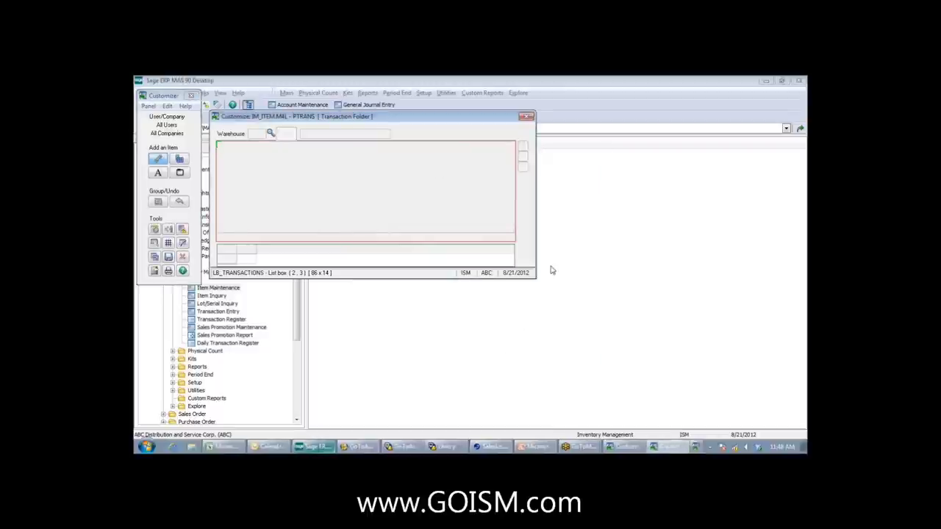
left_click(526, 117)
left_click(437, 219)
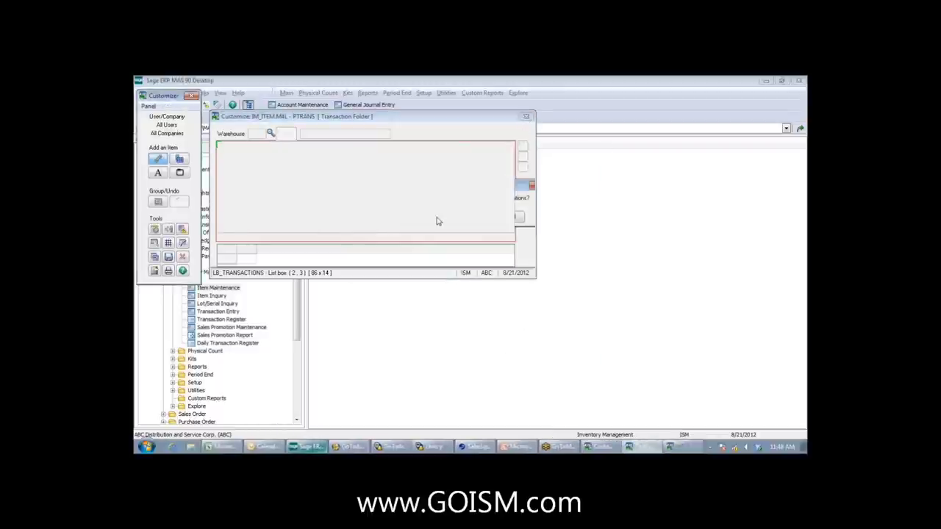
left_click(532, 116)
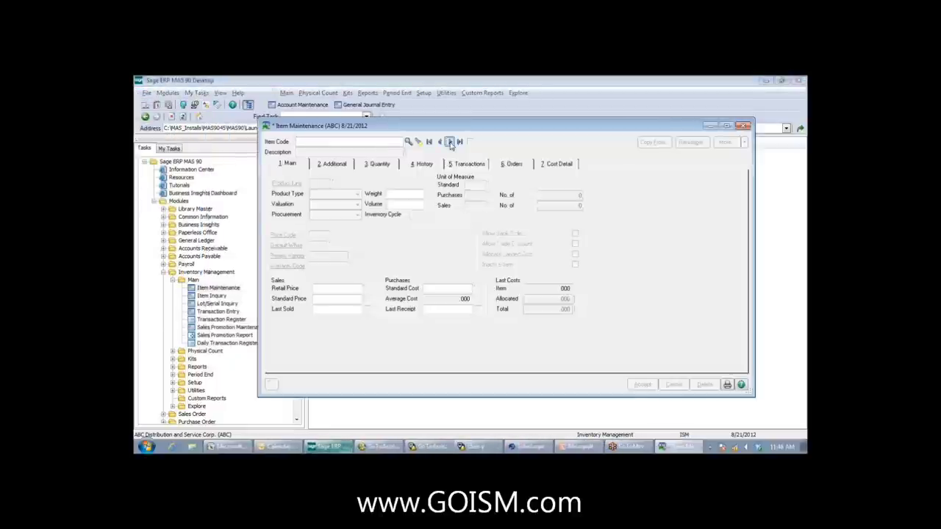
Step: Load item 1001-HON-H252's transactions and scroll right toward the new Last Update columns
left_click(450, 142)
left_click(469, 163)
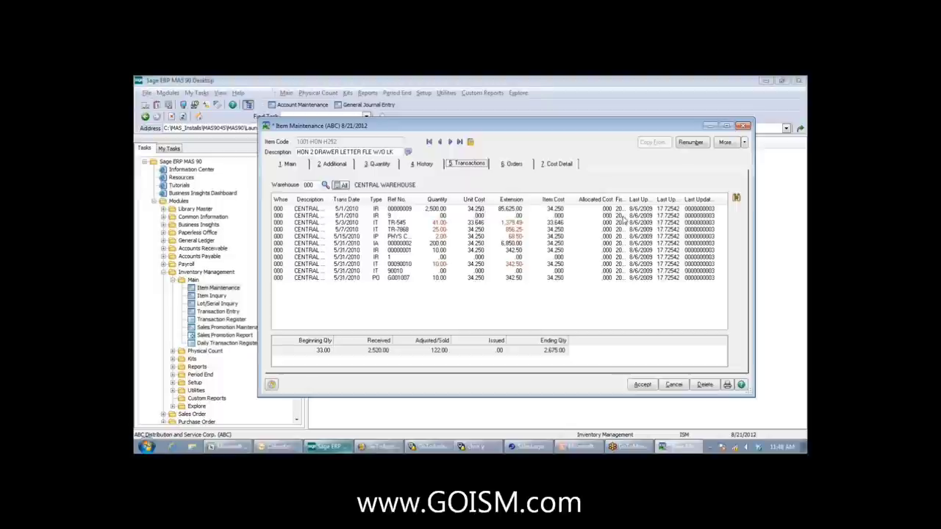
left_click_drag(653, 199, 667, 200)
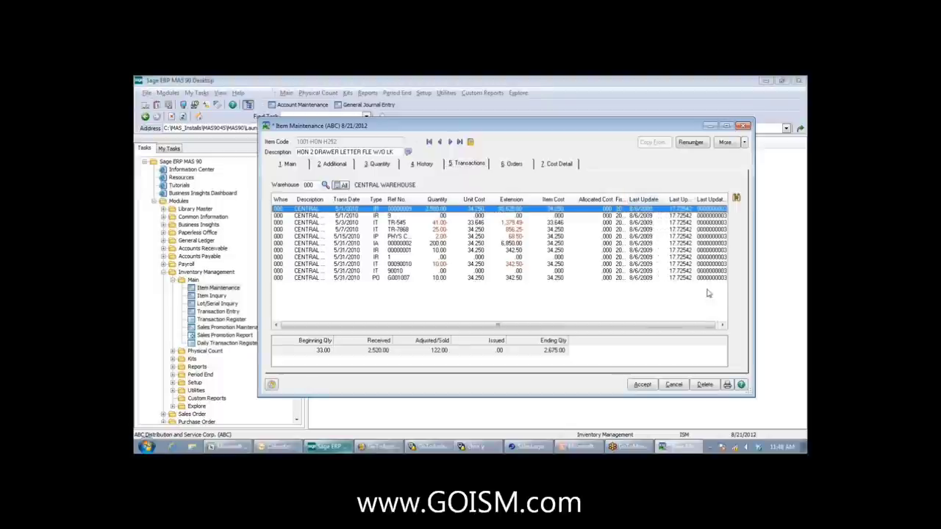
left_click(704, 325)
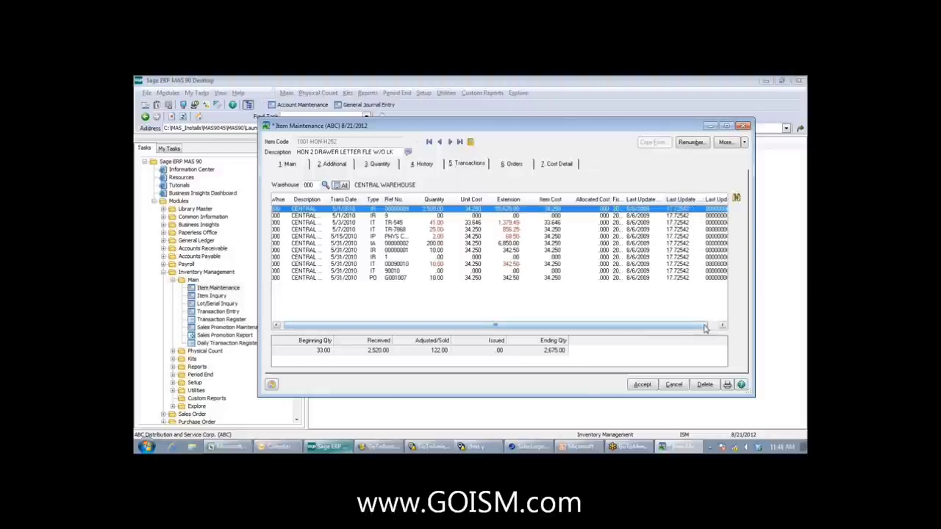
mouse_move(704, 324)
left_mouse_down()
mouse_move(722, 279)
mouse_move(711, 327)
left_mouse_up()
left_click(718, 326)
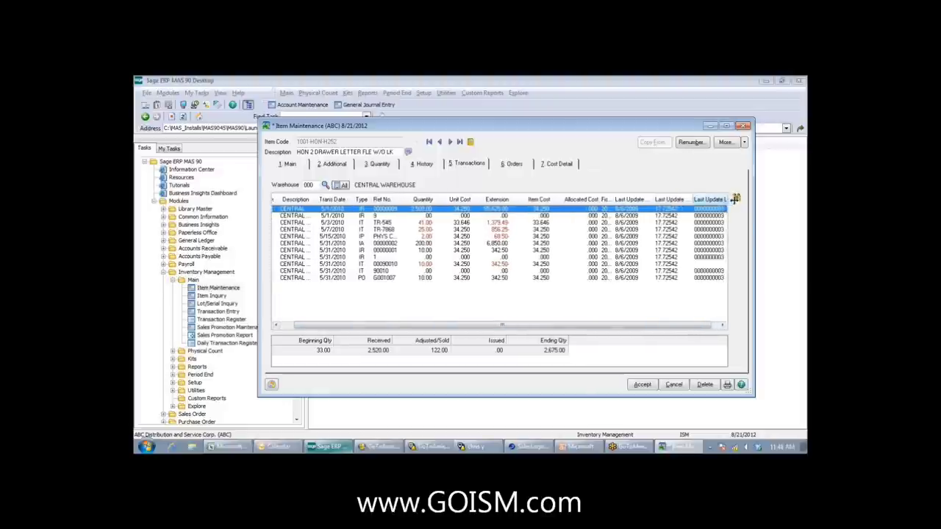
Step: Check the Last Update User column on the second row, then show the 3. Quantity tab
left_click(720, 327)
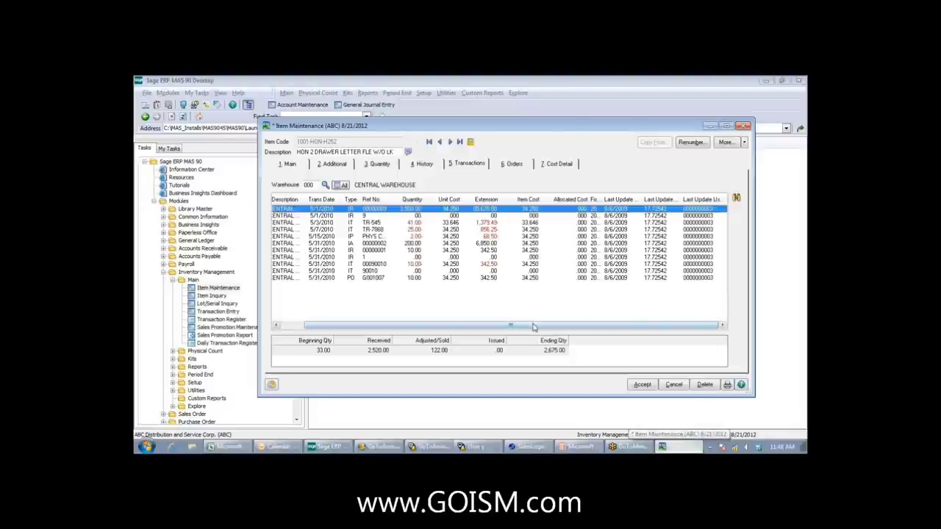
left_click_drag(534, 327, 509, 327)
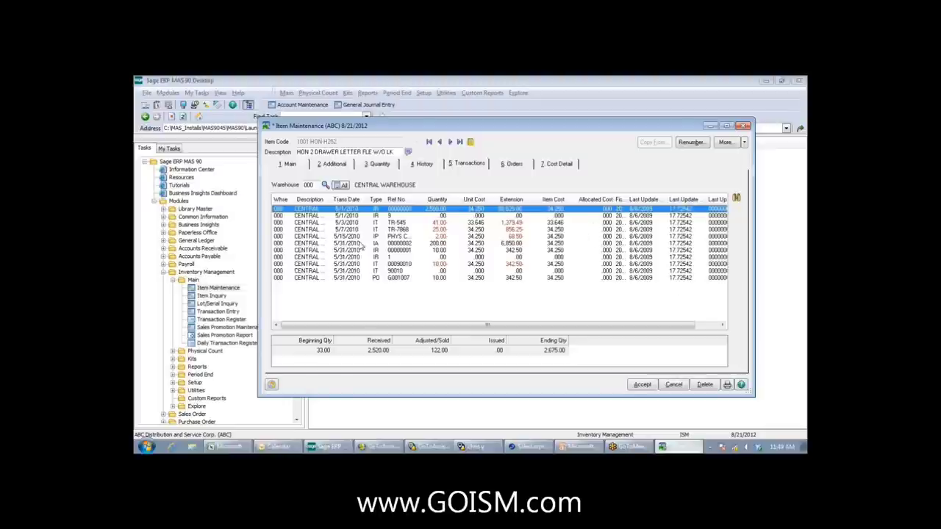
left_click(336, 217)
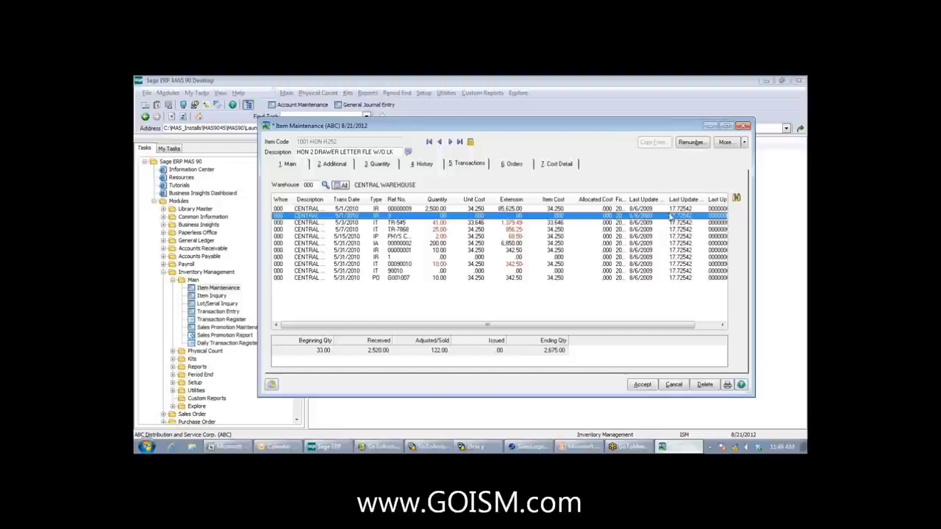
left_click(370, 168)
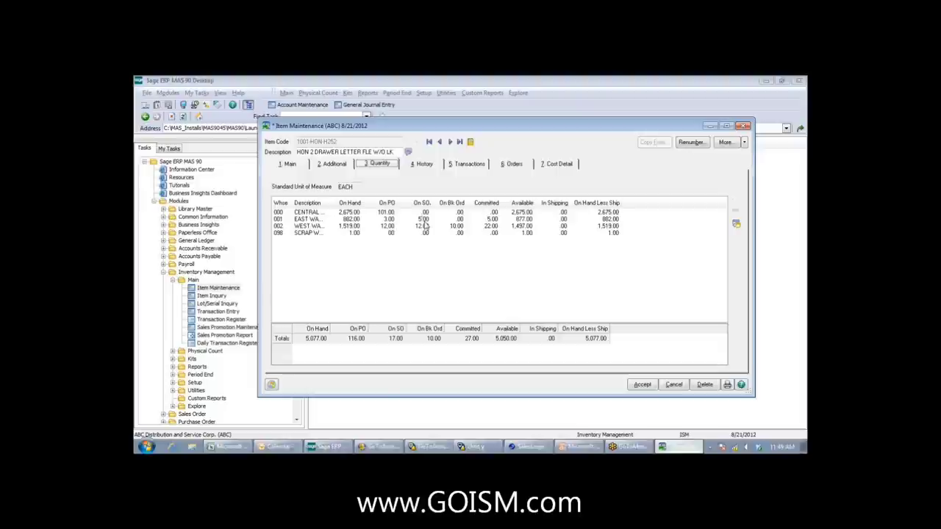
left_click(425, 219)
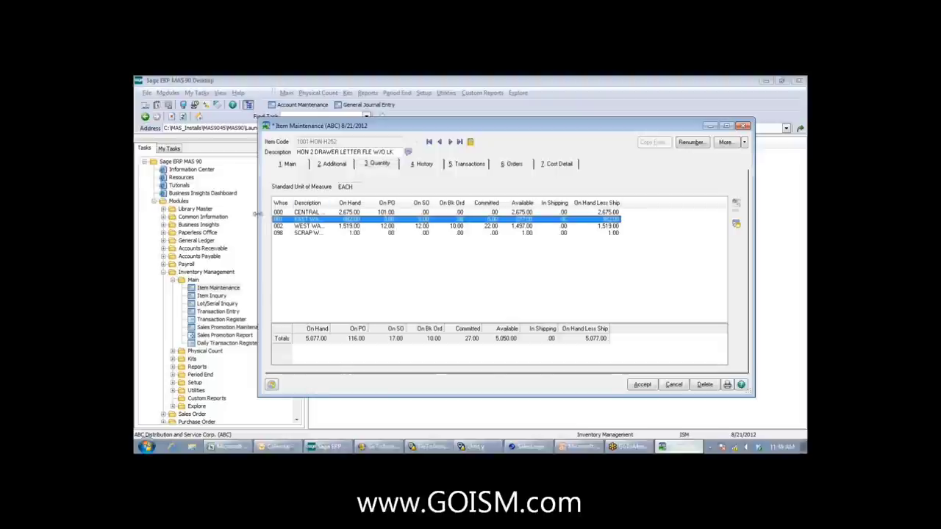
left_click(409, 227)
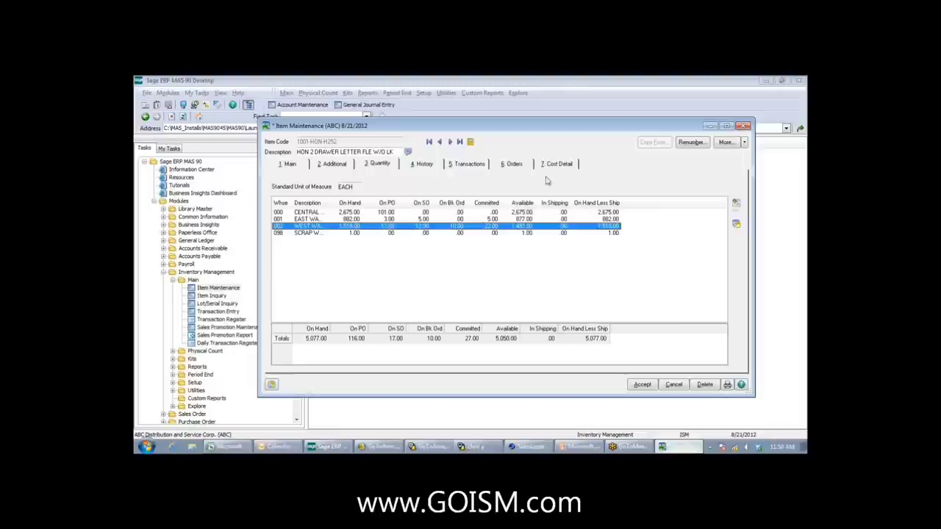
key("Up")
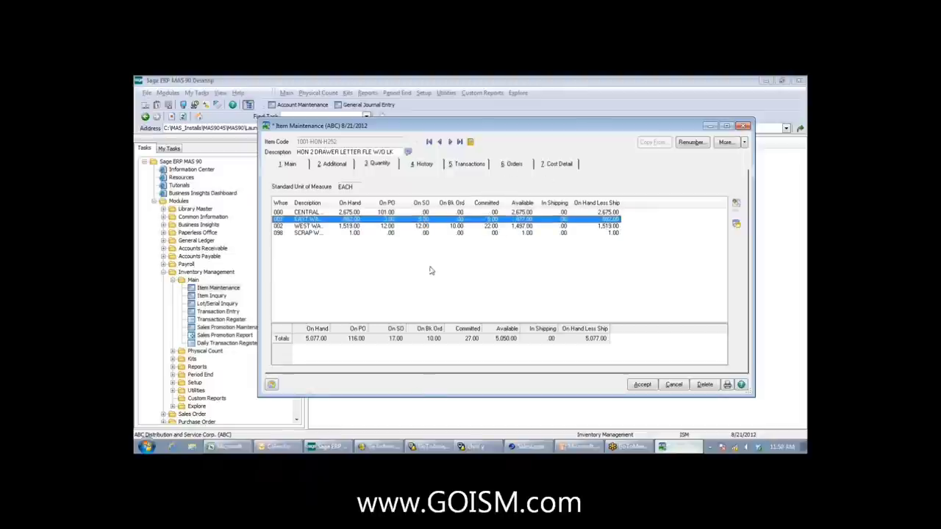
left_click(513, 164)
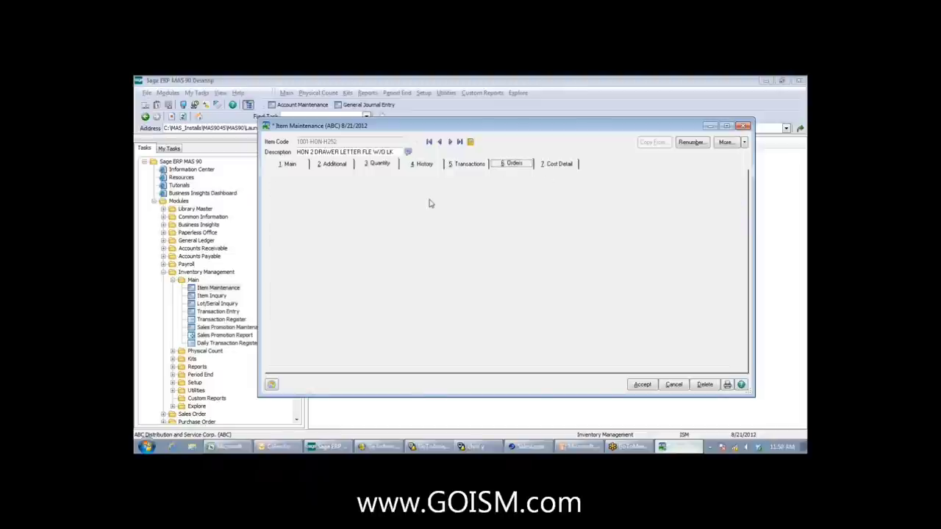
left_click(353, 185)
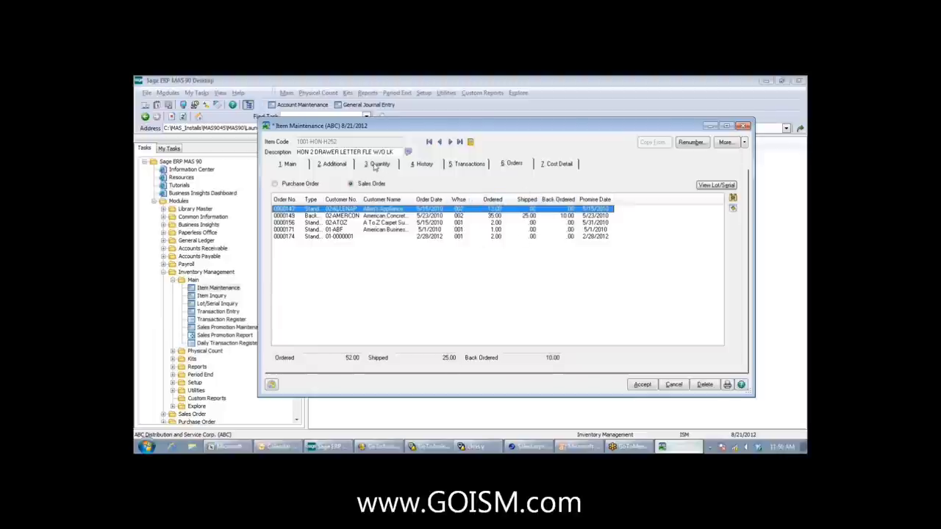
left_click(380, 165)
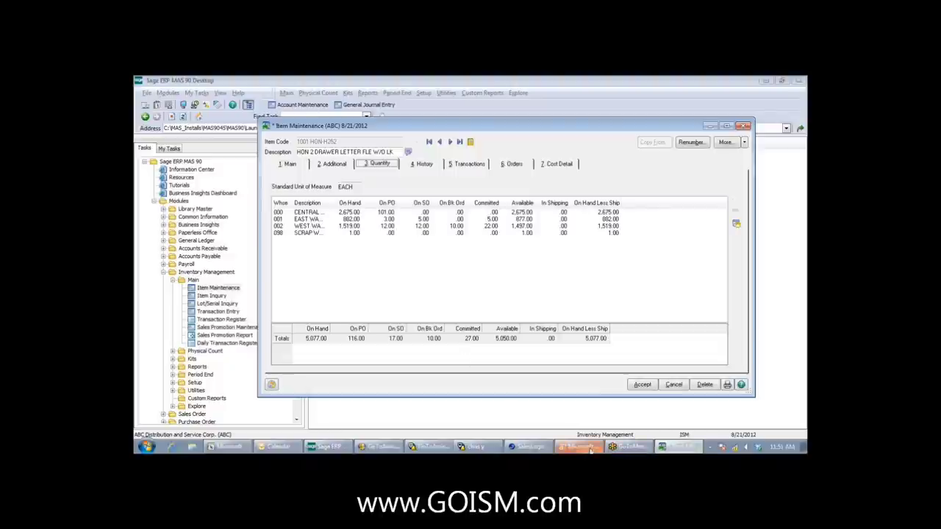
Step: Review the Common Inventory Tables slide, then close the Sage Item Maintenance window
left_click(590, 450)
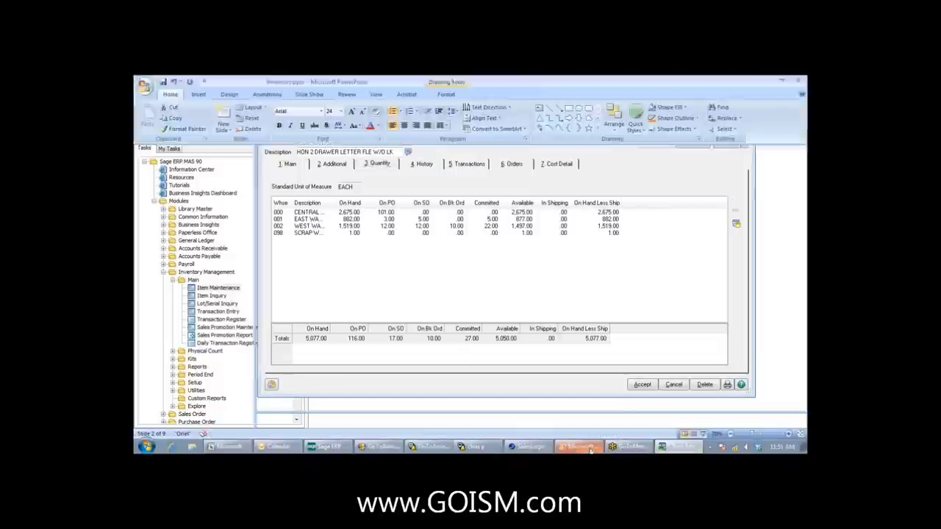
scroll(605, 319, "down", 1)
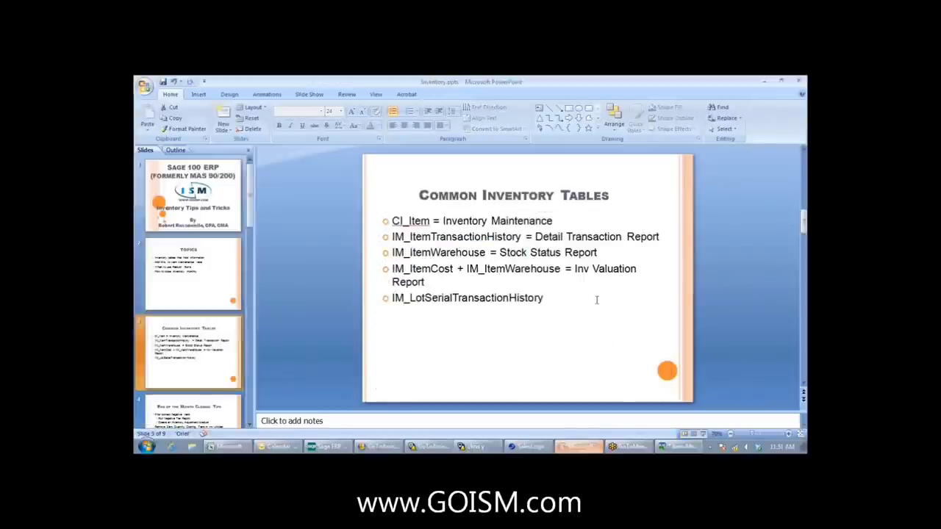
left_click(396, 240)
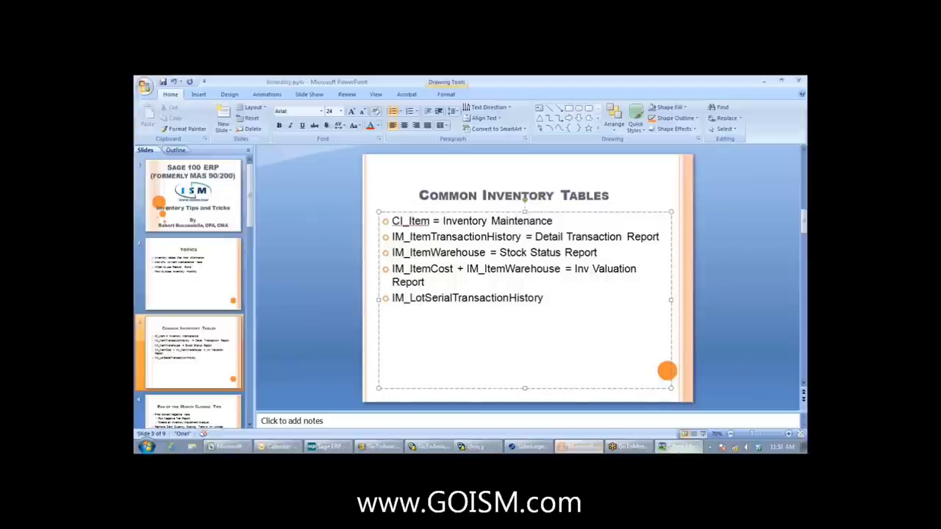
left_click(676, 446)
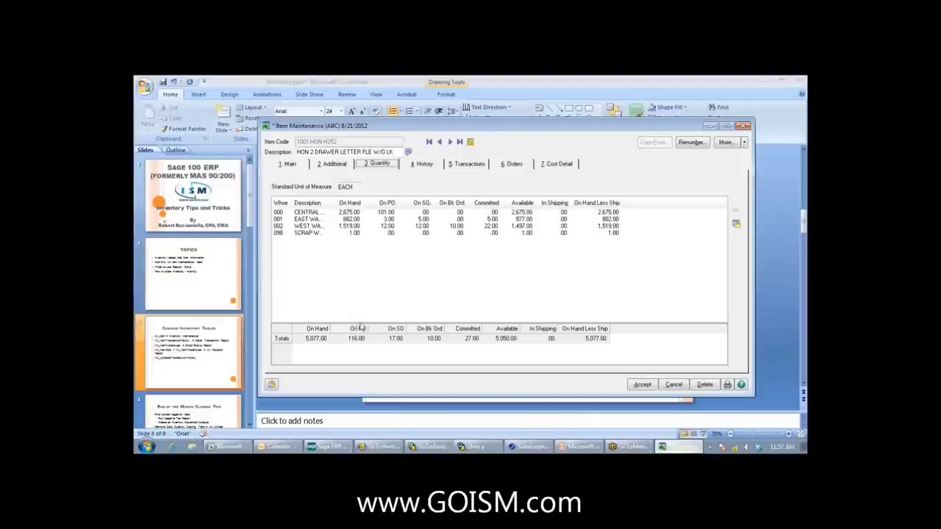
left_click(743, 127)
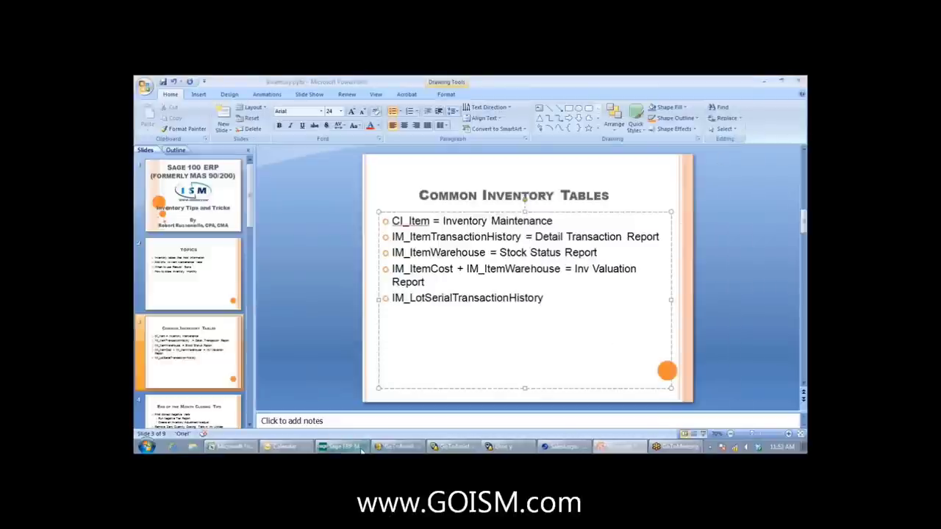
Step: From the MAS 90 Desktop, launch Modules > Library Master > Utilities > Rebuild Sort Files
left_click(361, 451)
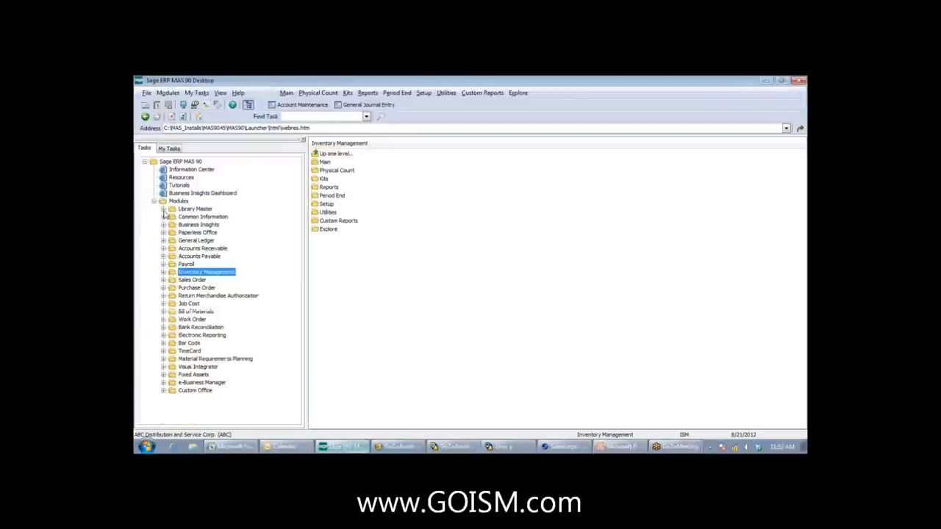
left_click(163, 208)
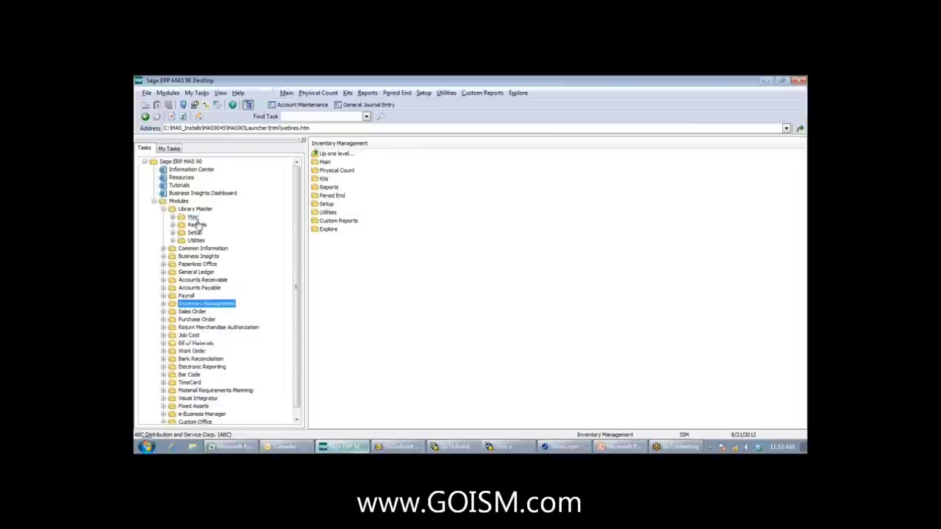
left_click(172, 241)
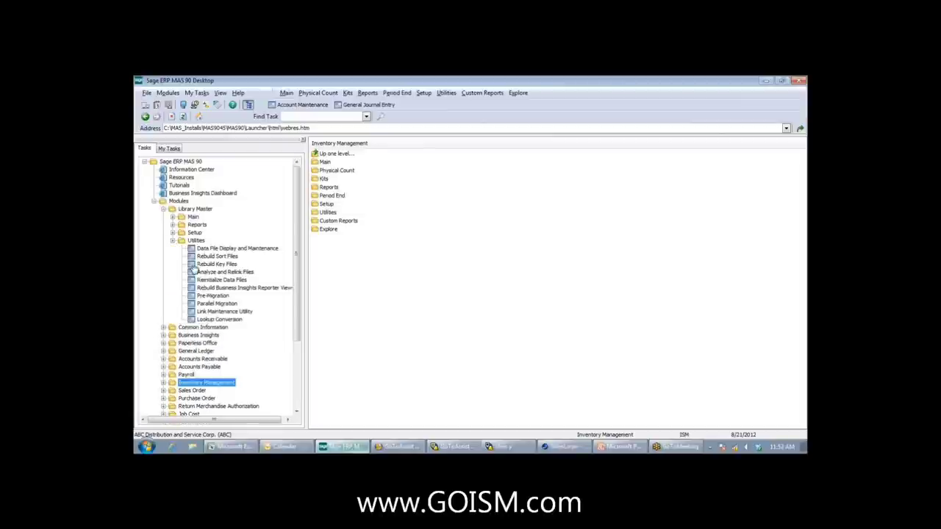
double_click(212, 257)
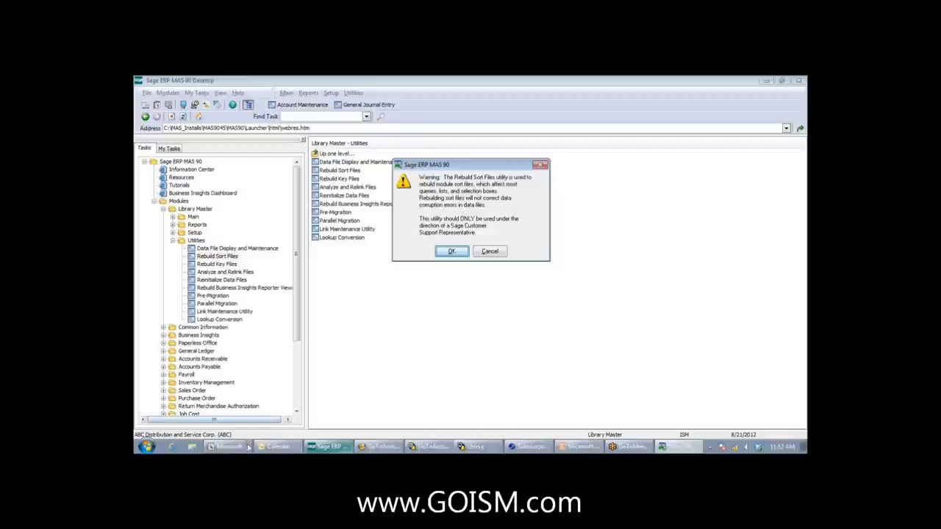
Step: Accept the warning that Rebuild Sort Files is for use only under Sage Customer Support direction
left_click(247, 450)
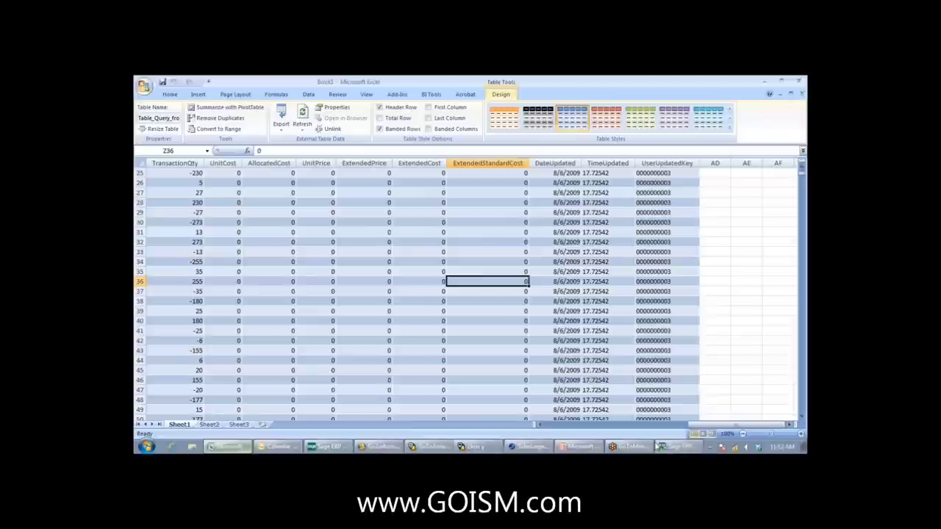
left_click(656, 446)
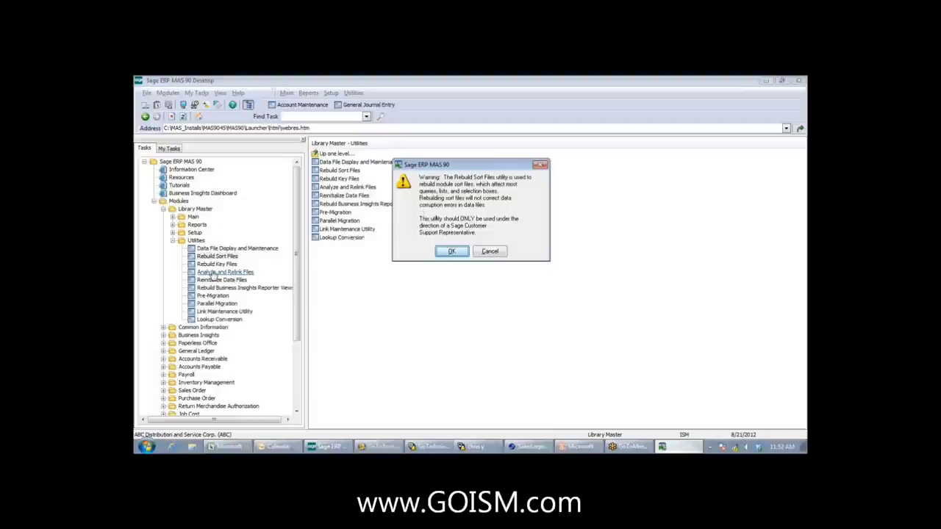
left_click_drag(422, 218, 485, 233)
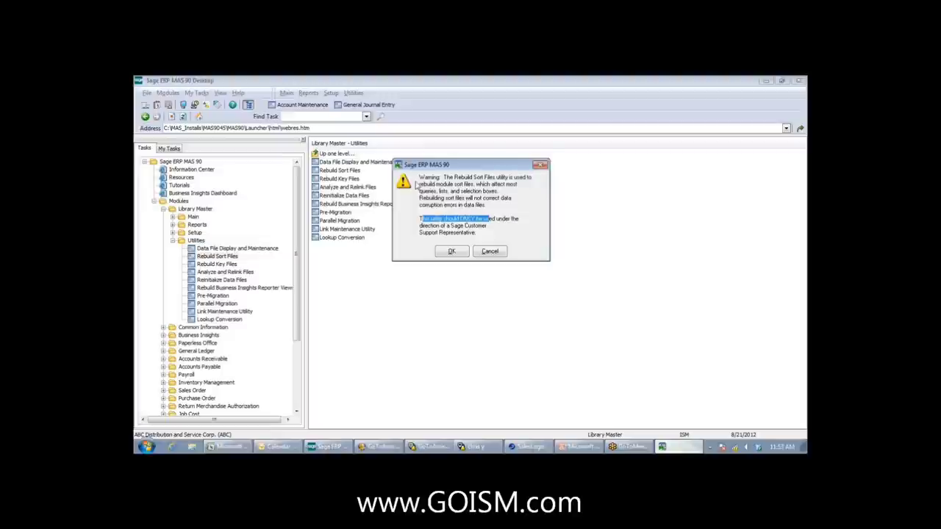
left_click(451, 252)
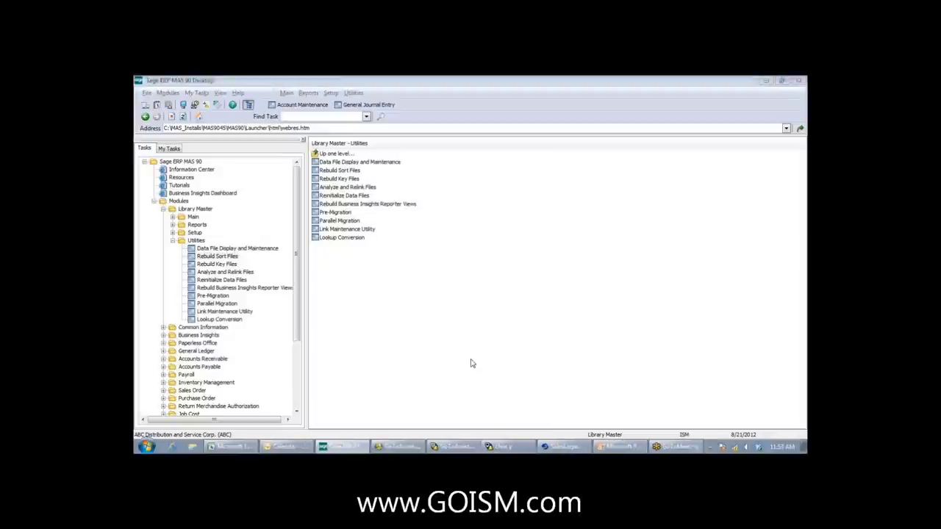
Step: Rebuild Sales Order sort files for company ABC, choosing Yes to recalculate open order quantities
left_click(503, 238)
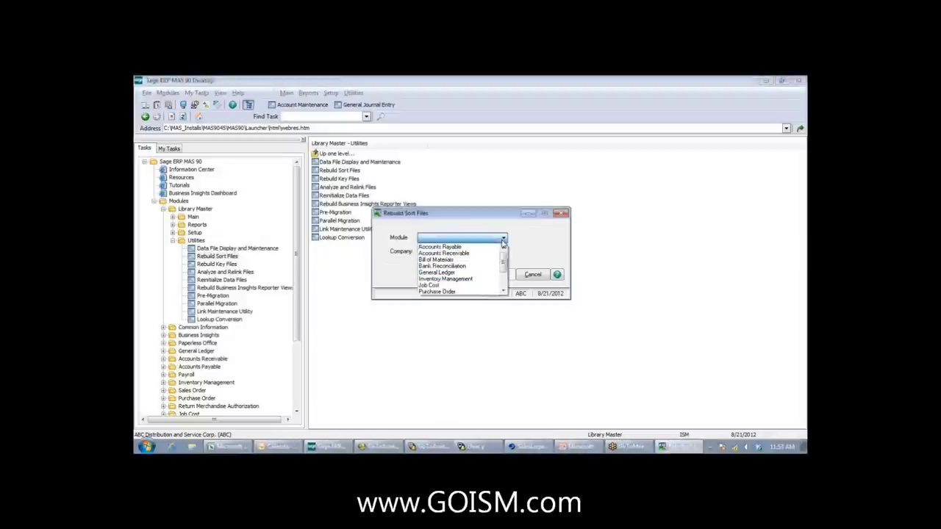
scroll(452, 272, "down", 2)
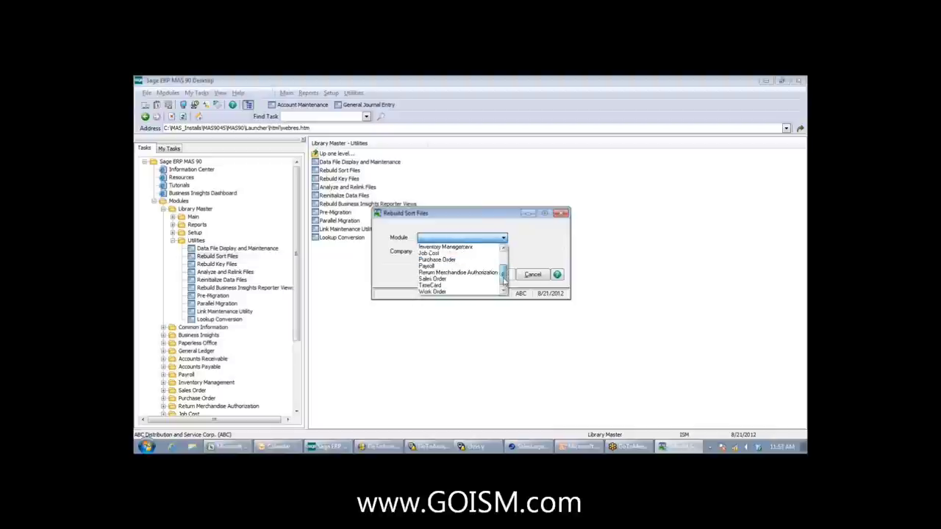
left_click(448, 279)
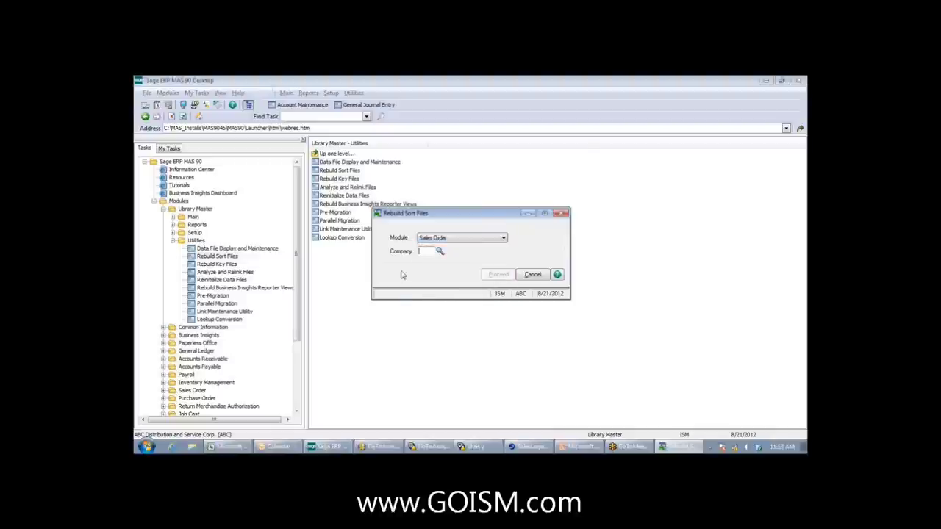
type("ABC")
key("Tab")
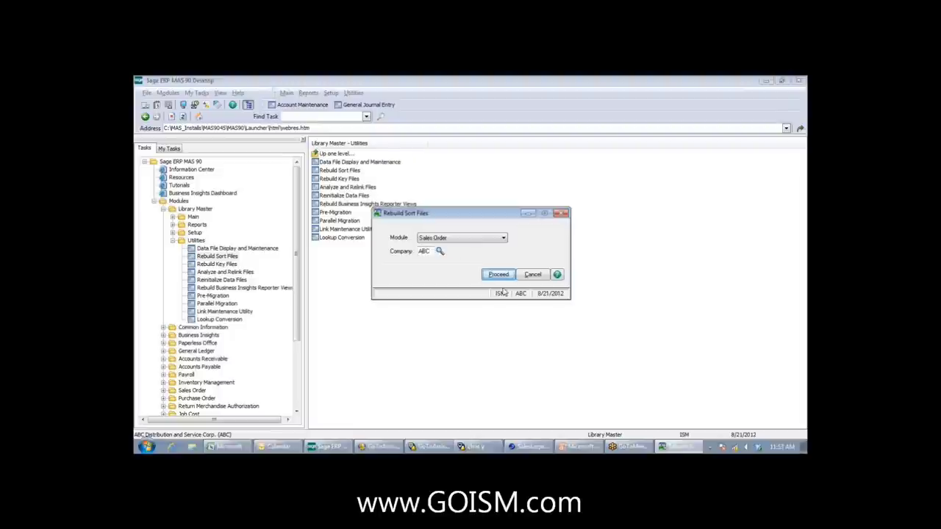
left_click(503, 279)
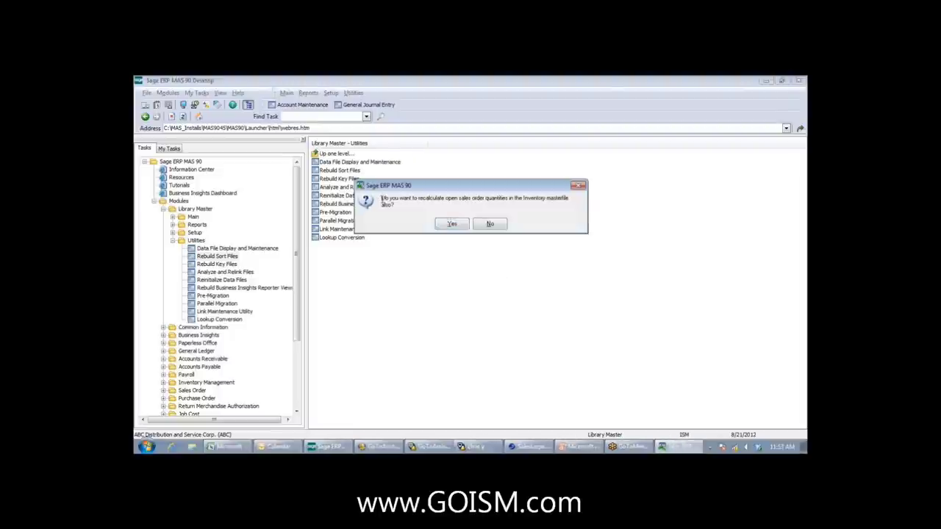
left_click_drag(390, 205, 566, 203)
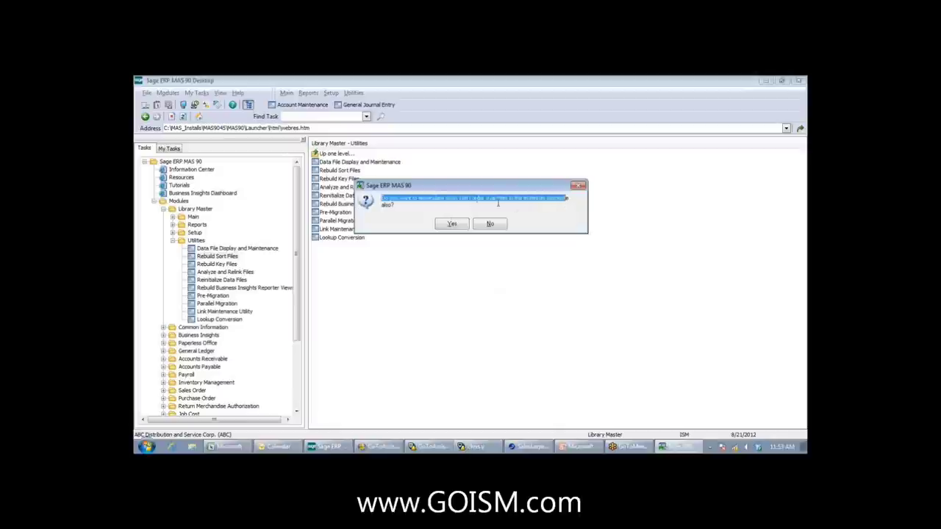
left_click(467, 224)
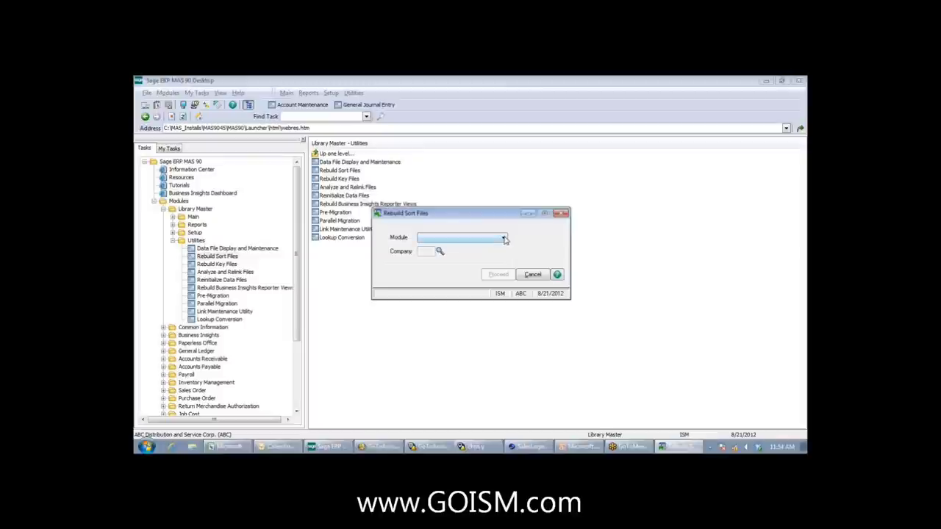
Step: Select module Inventory Management, enter company ABC, then proceed and confirm the rebuild
left_click(503, 238)
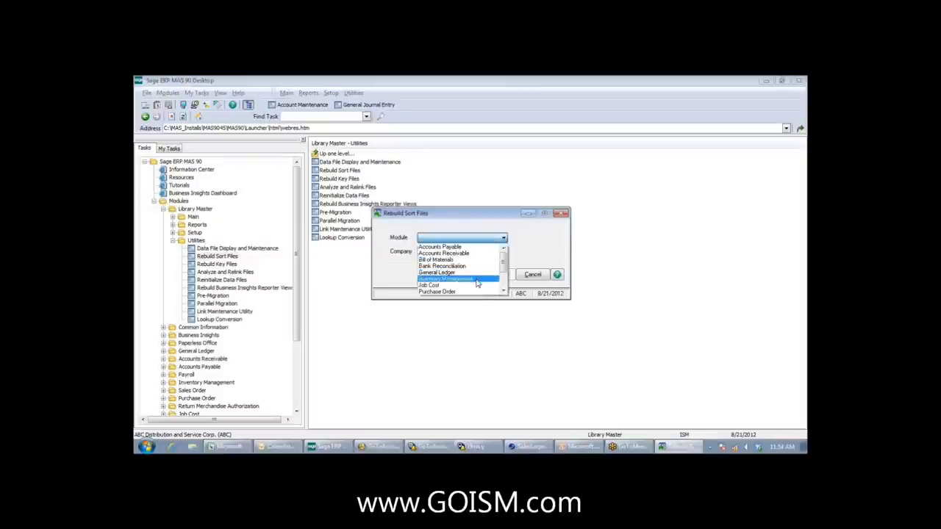
left_click(445, 279)
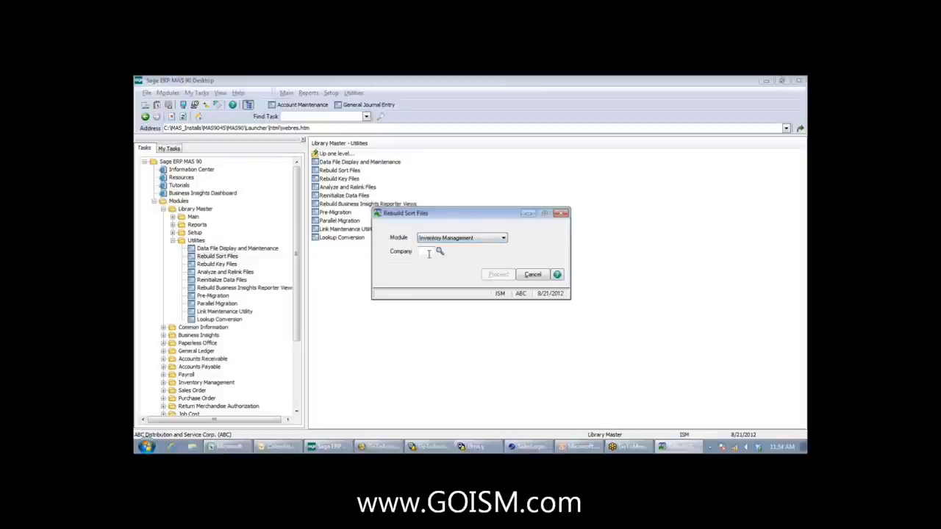
type("ABC")
left_click(503, 276)
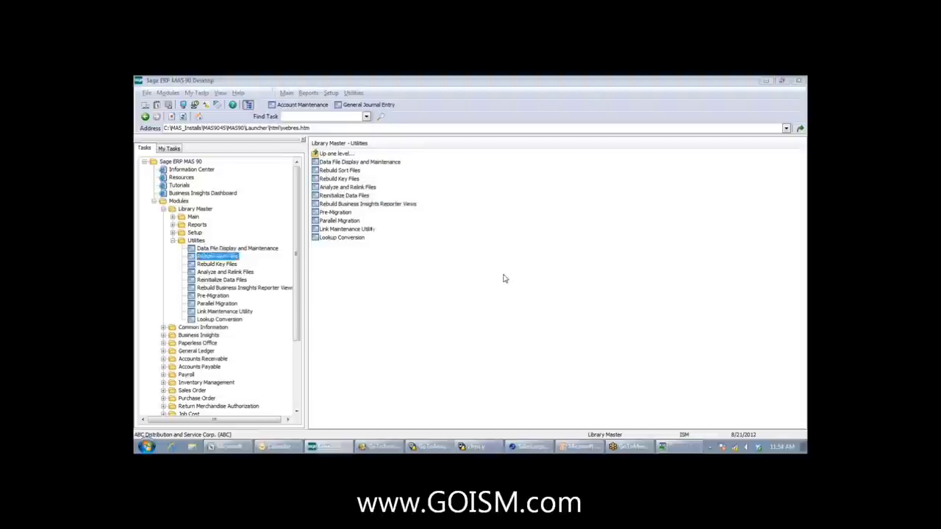
left_click(445, 221)
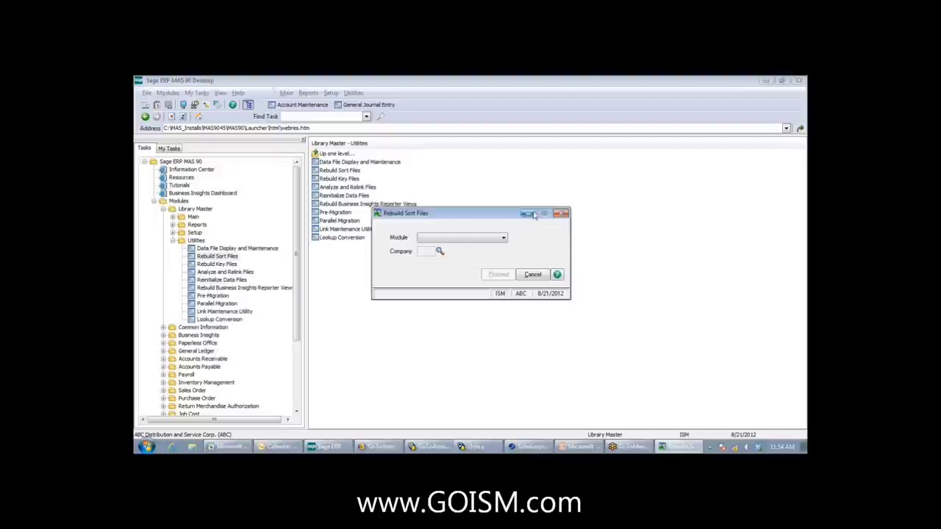
Step: Close Rebuild Sort Files and expand Inventory Management > Utilities in the Tasks tree
left_click(560, 213)
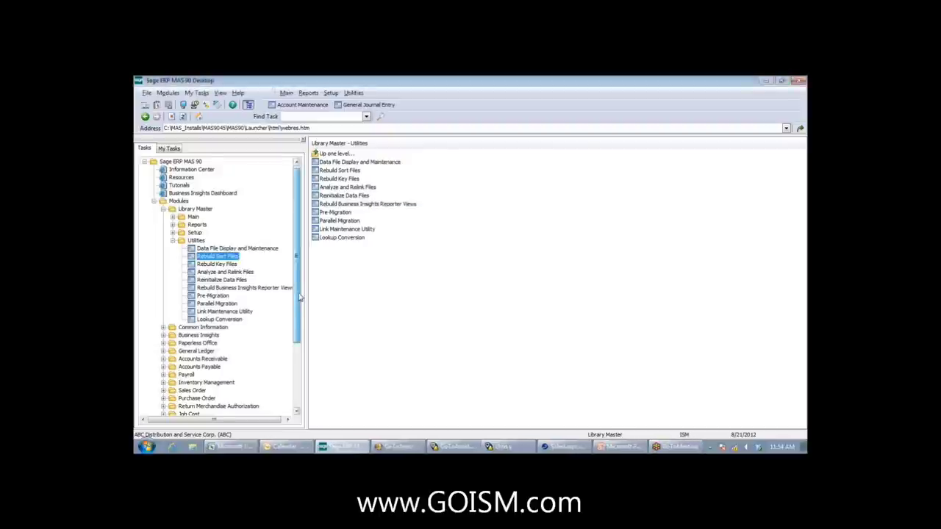
scroll(300, 294, "down", 4)
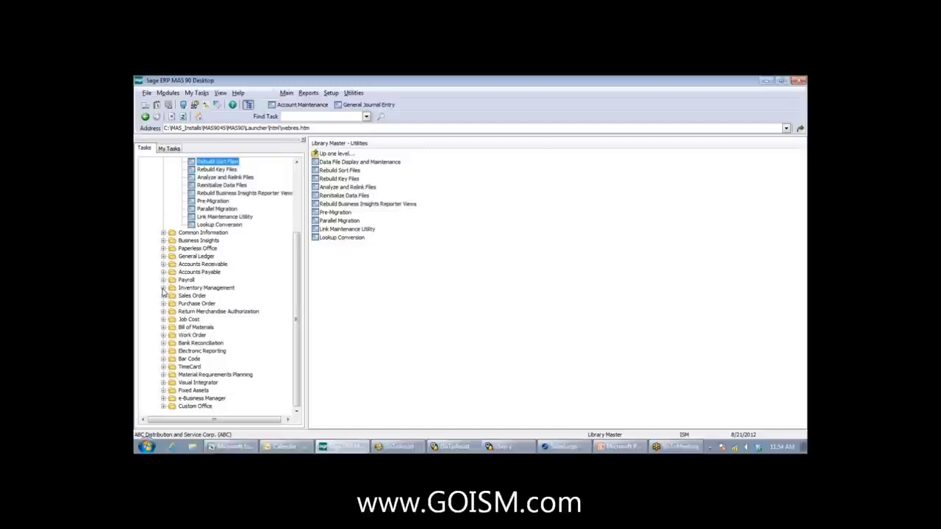
left_click(163, 288)
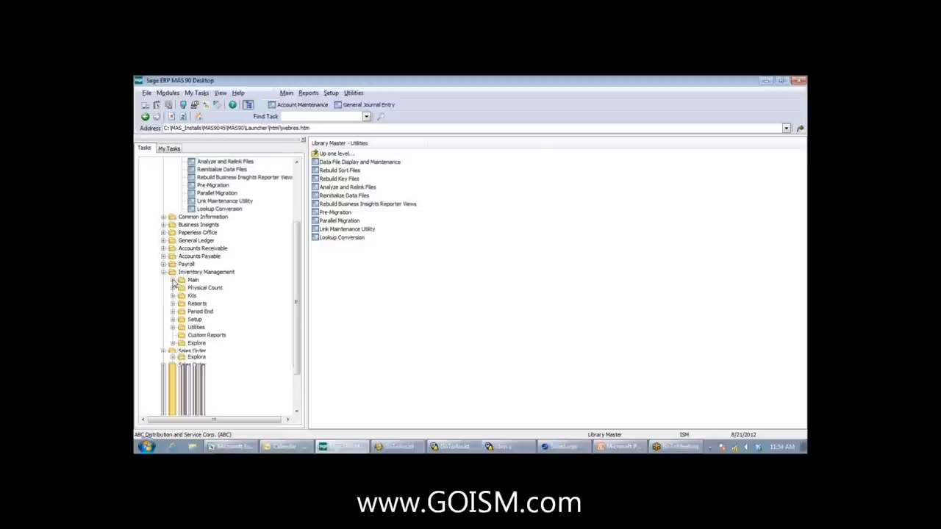
left_click(173, 327)
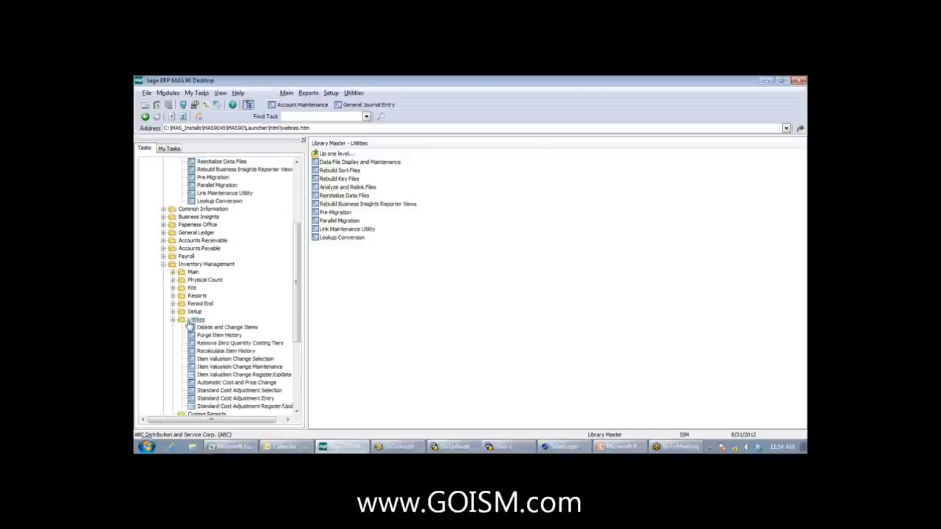
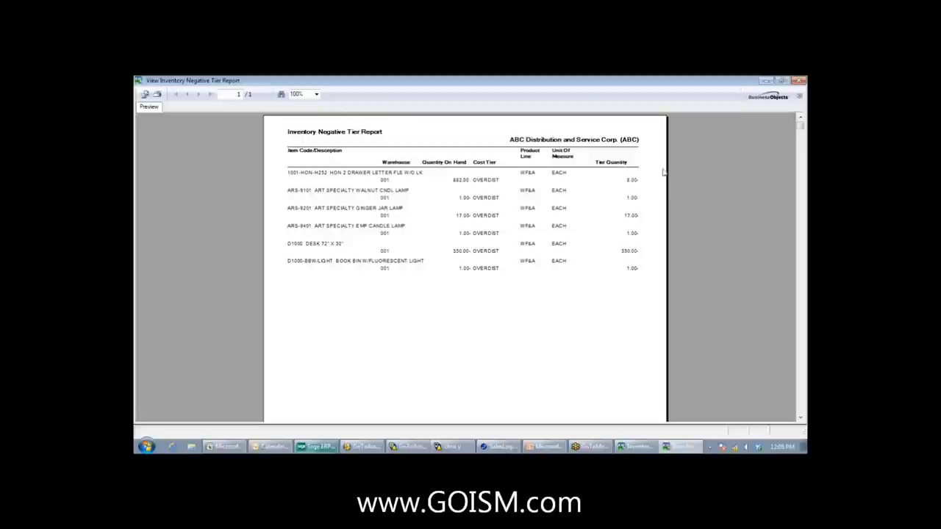
Step: Preview Negative Tier Adjustment Register IN-000002 at Page Width, showing item 1001-HON-H252's OVERDIST tier correction
left_click(800, 80)
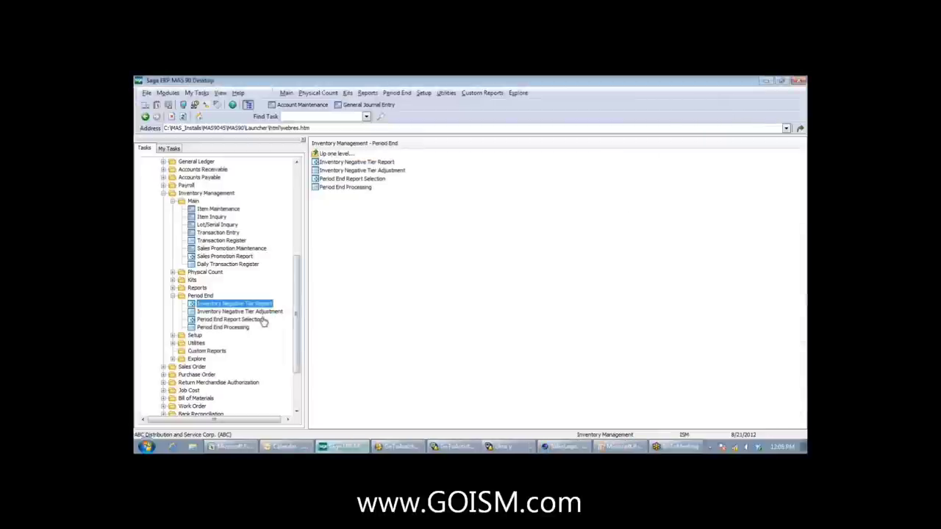
left_click(261, 313)
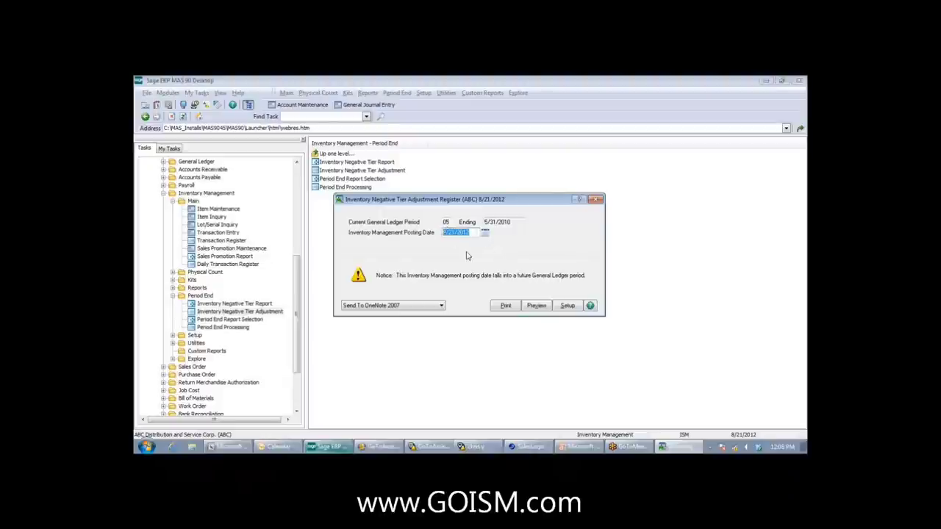
left_click(535, 306)
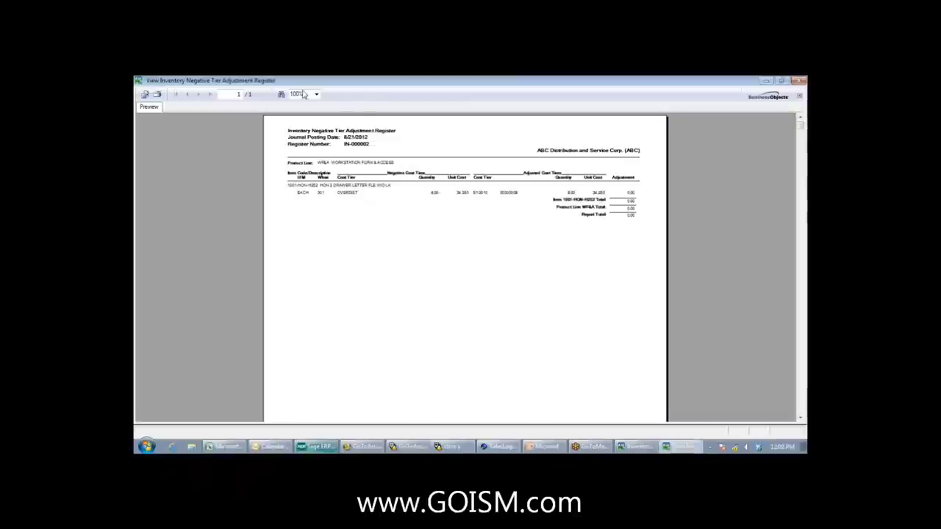
left_click(316, 95)
left_click(310, 143)
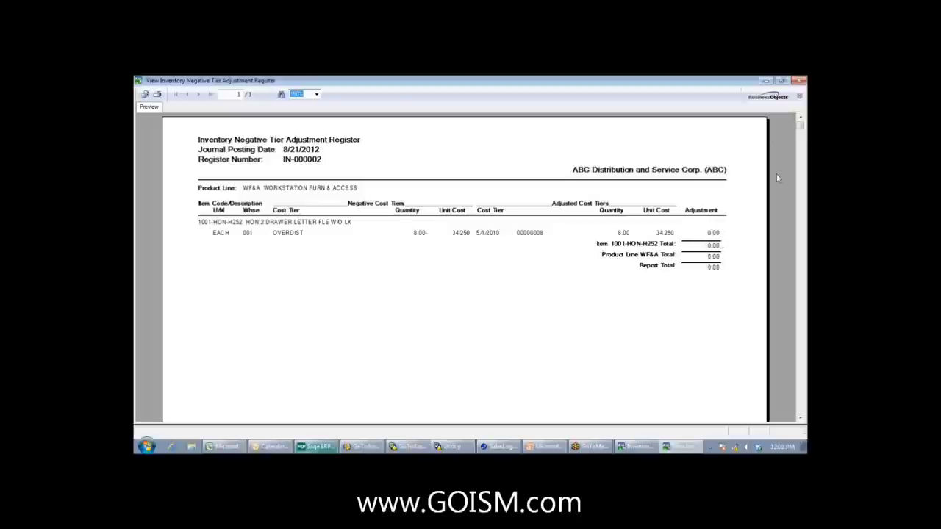
left_click(798, 83)
Step: Confirm the adjustment register update, then dismiss the empty Daily Transaction Register
left_click(468, 218)
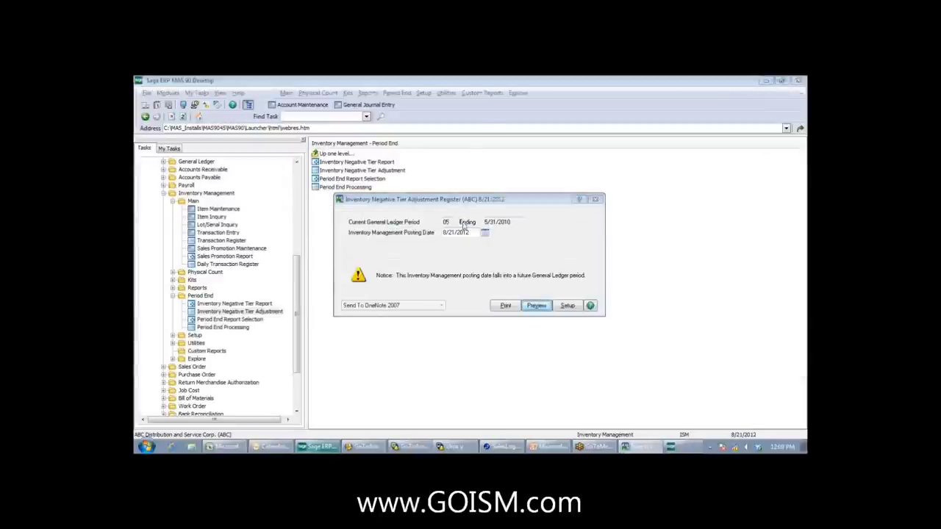
left_click(465, 219)
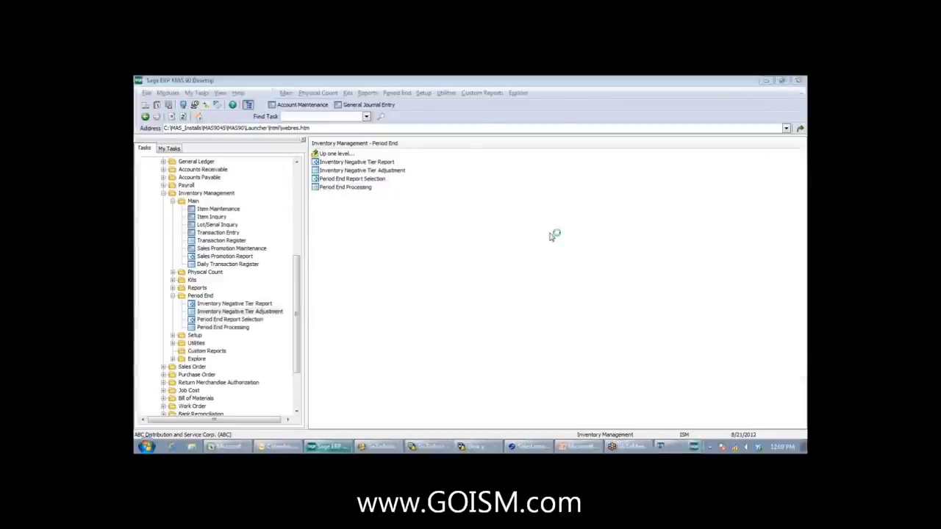
left_click(538, 288)
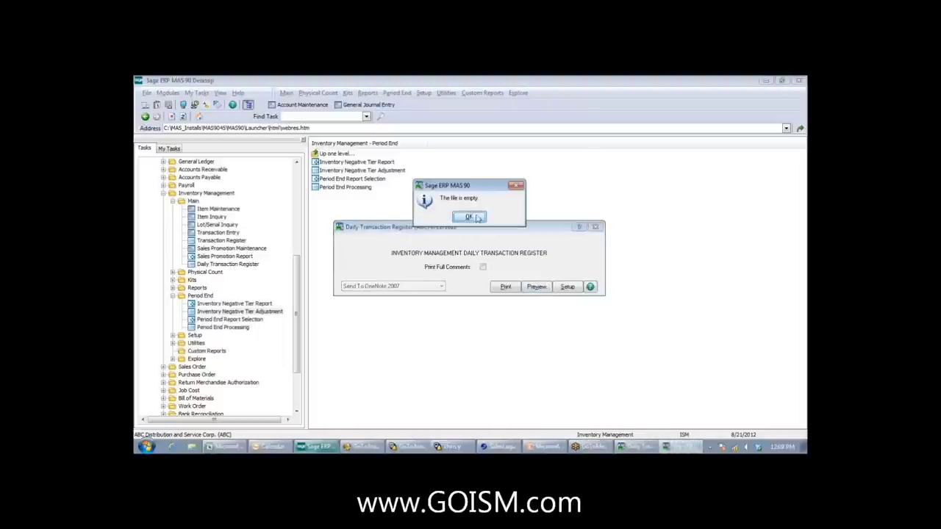
left_click(474, 218)
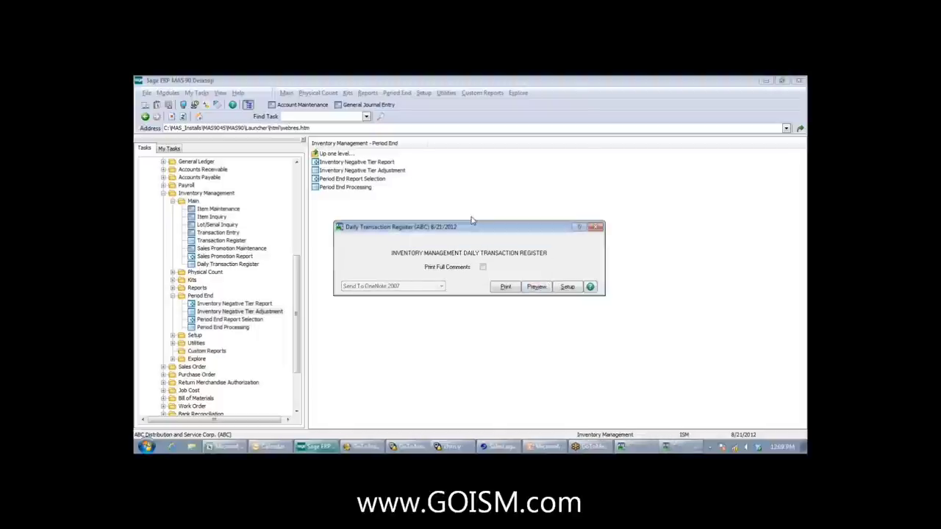
key("Escape")
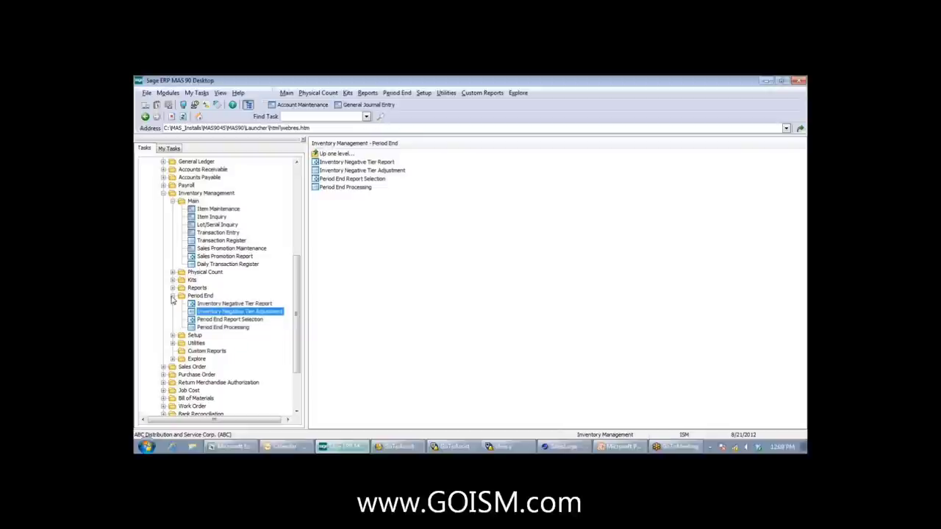
Step: Open the Inventory Valuation Report and set it to include zero-quantity cost tiers
left_click(172, 297)
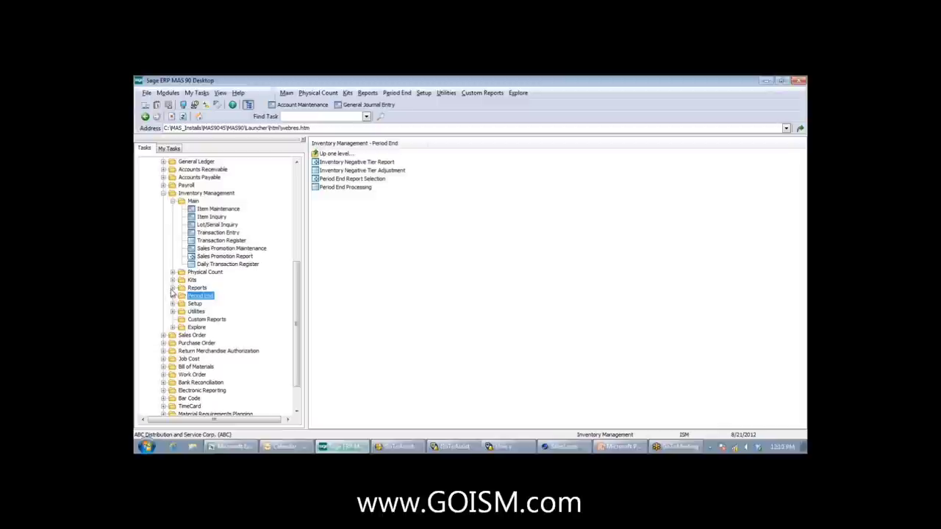
left_click(173, 288)
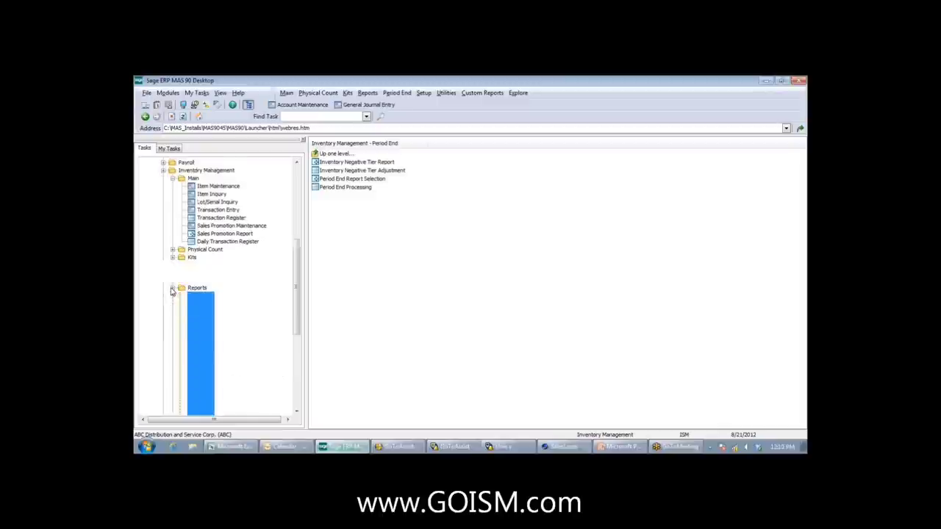
left_click(197, 319)
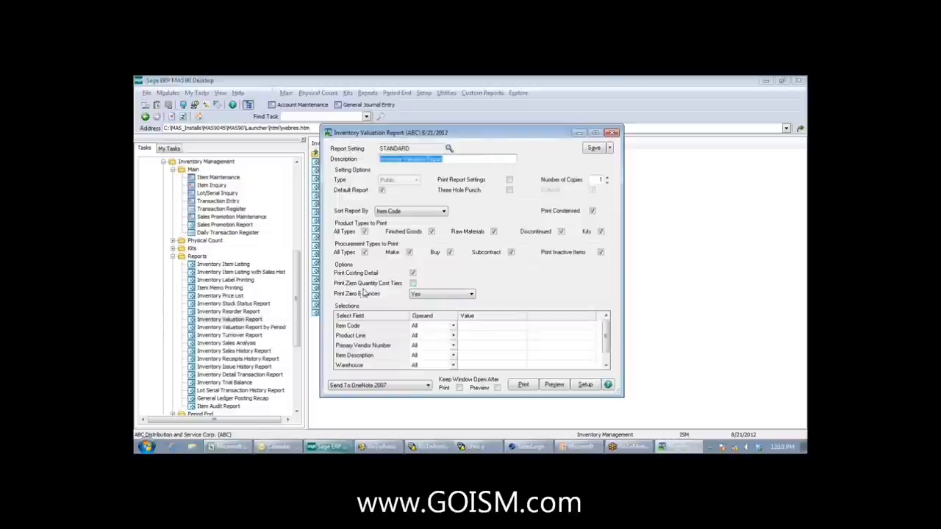
left_click(414, 294)
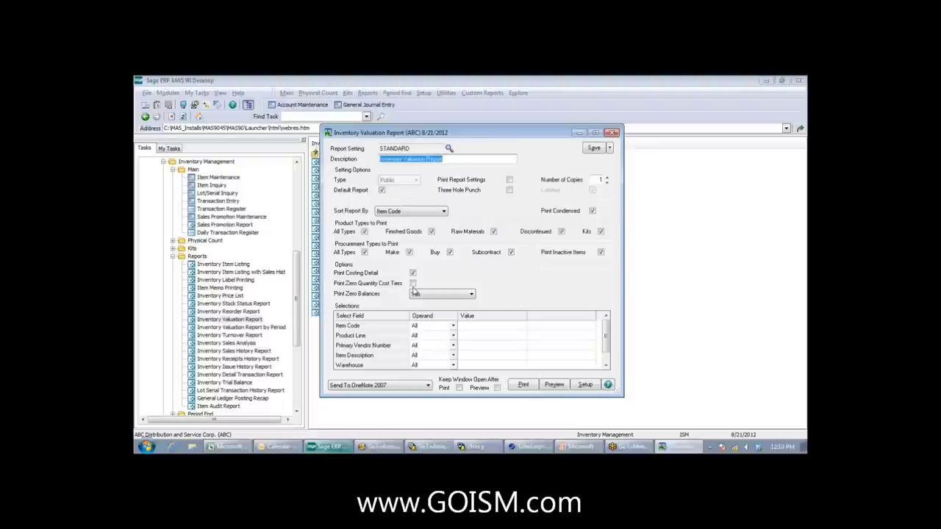
left_click(412, 283)
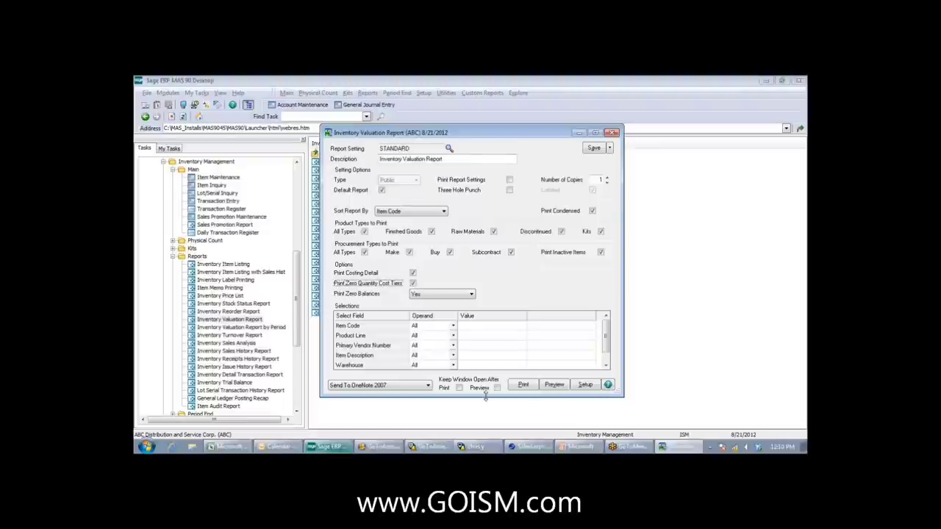
left_click(441, 293)
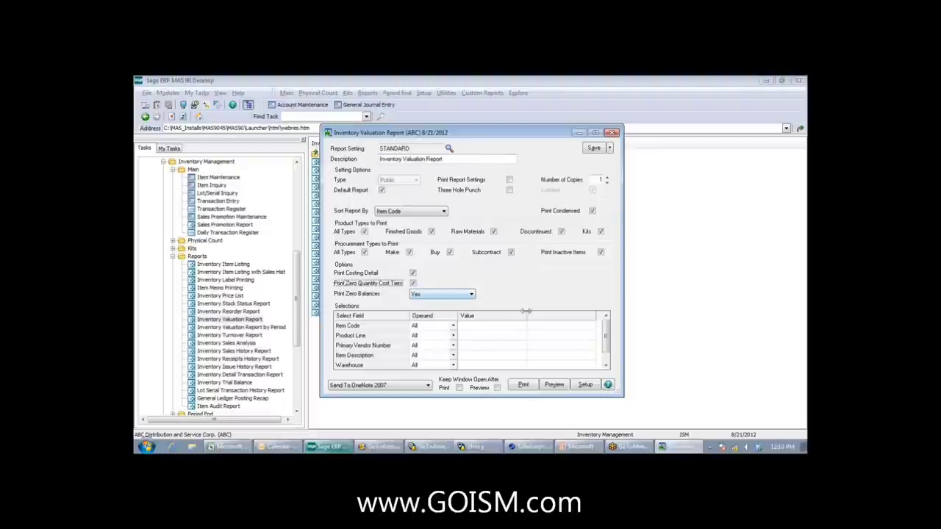
Step: Preview the 10-page valuation report, check its final report total, and close it
left_click(554, 384)
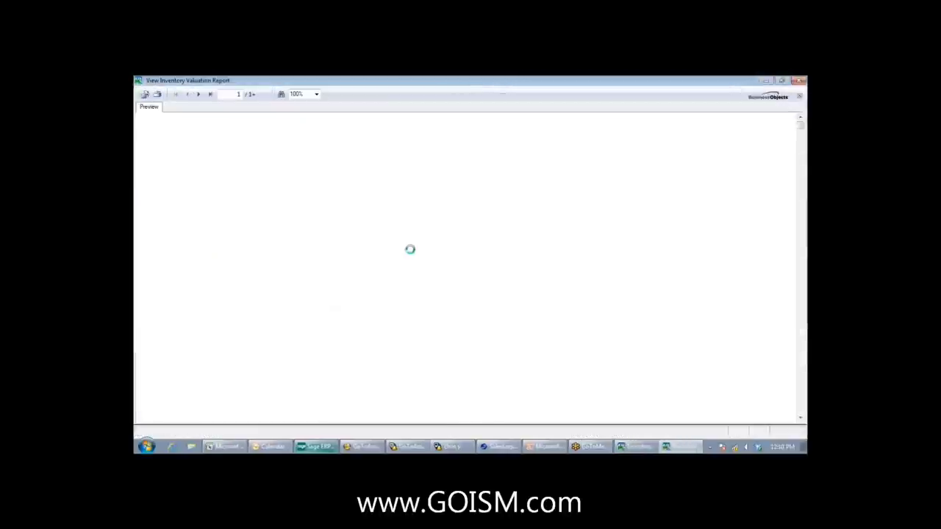
left_click(209, 94)
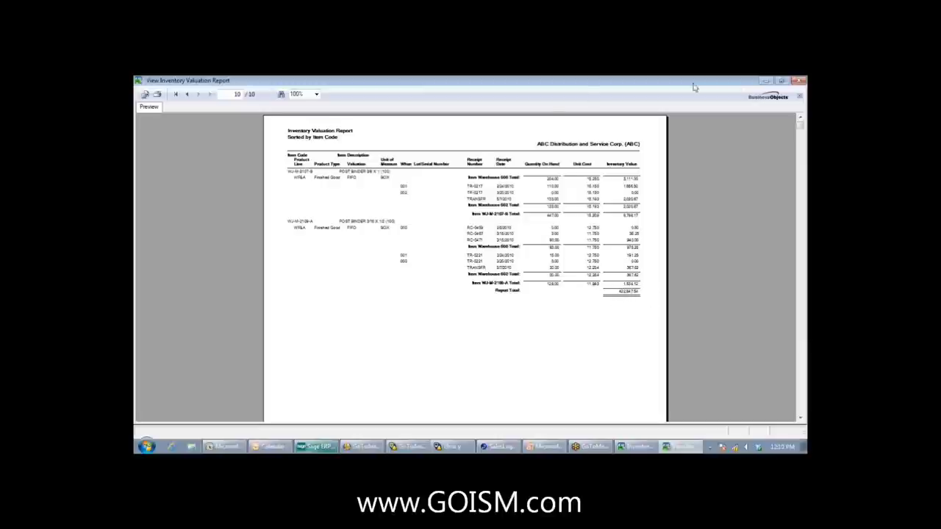
left_click(799, 81)
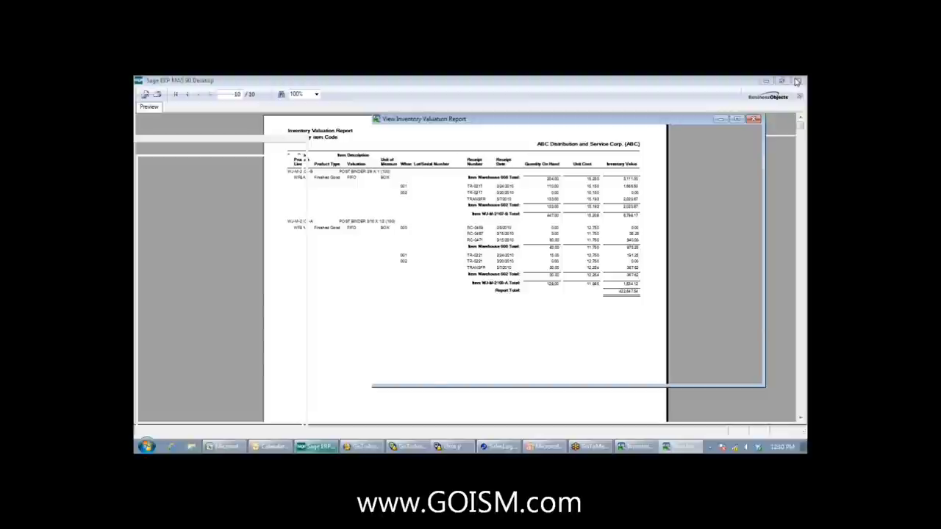
Step: Close the valuation report options and start the Remove Zero Quantity Costing Tiers utility
left_click(613, 132)
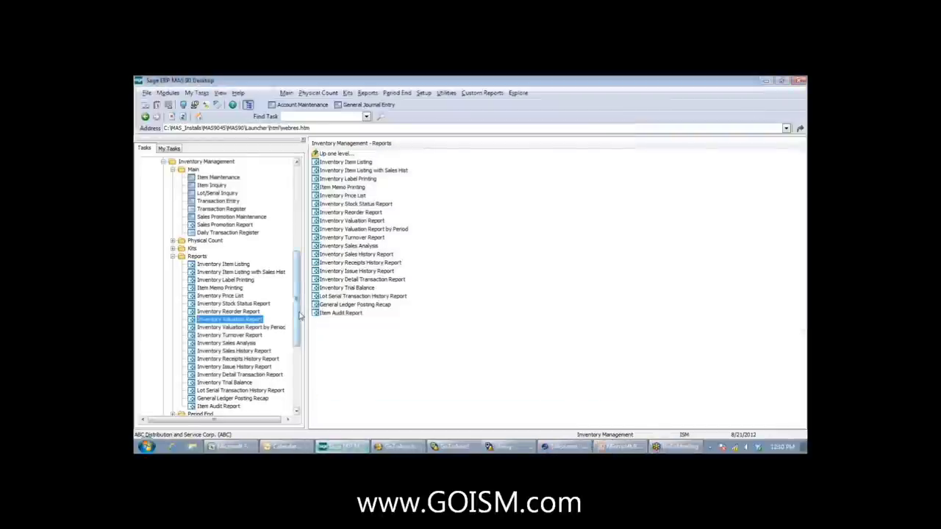
scroll(220, 294, "down", 3)
left_click(172, 351)
left_click(235, 342)
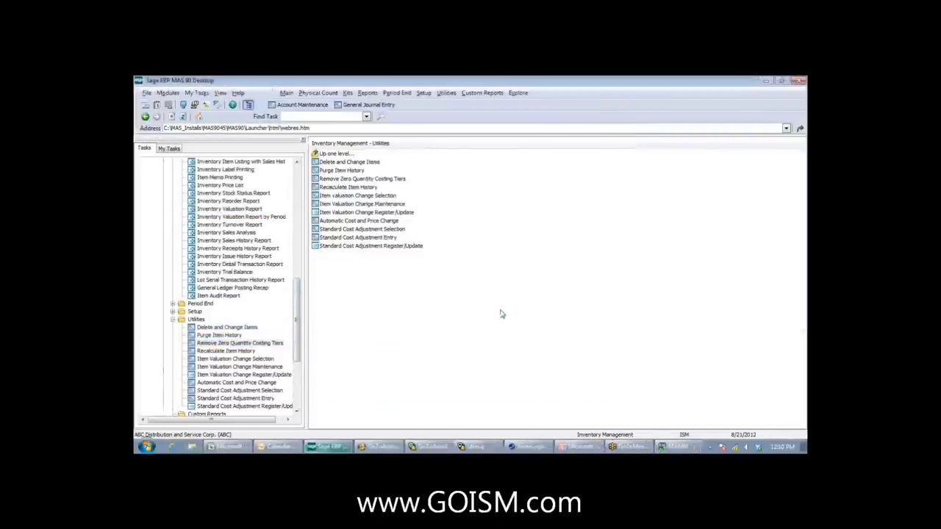
Step: Remove zero-quantity costing tiers dated through cutoff date 5/31/2010
left_click(552, 253)
left_click_drag(553, 253, 452, 256)
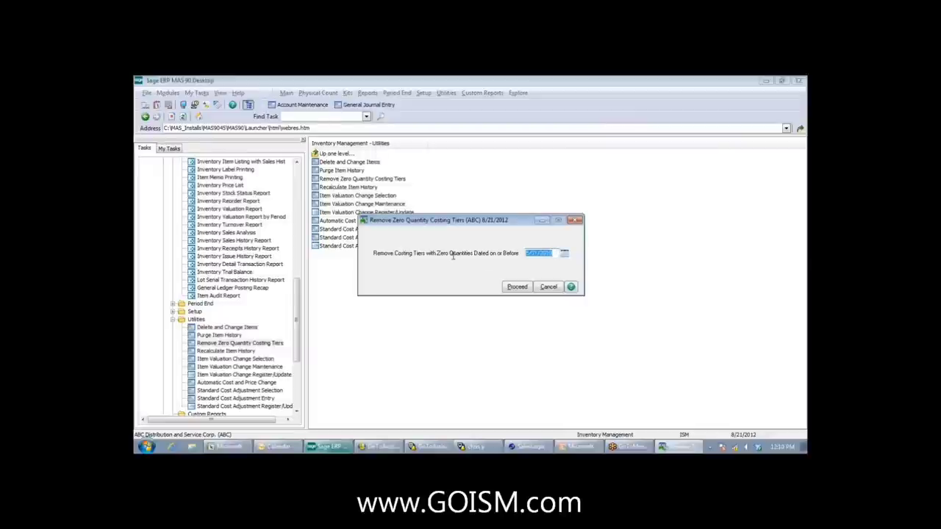
type("5/31/2010")
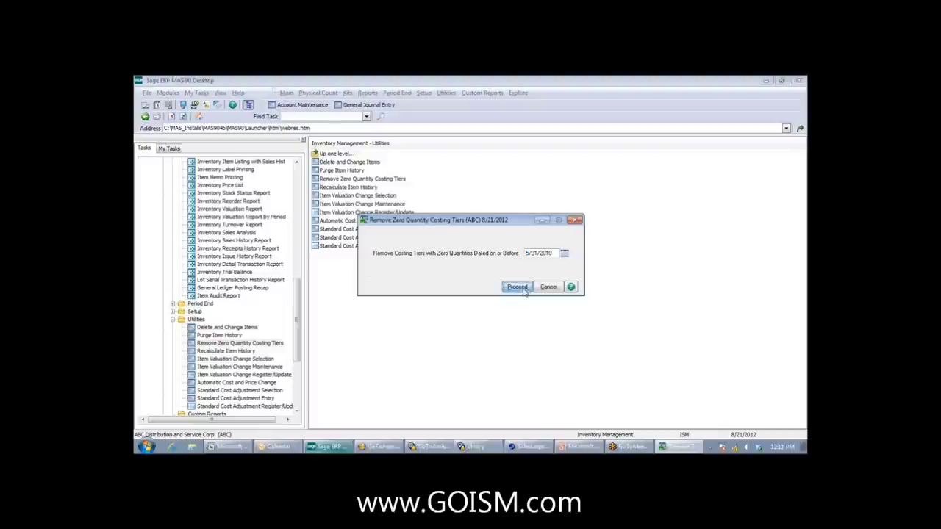
left_click(517, 287)
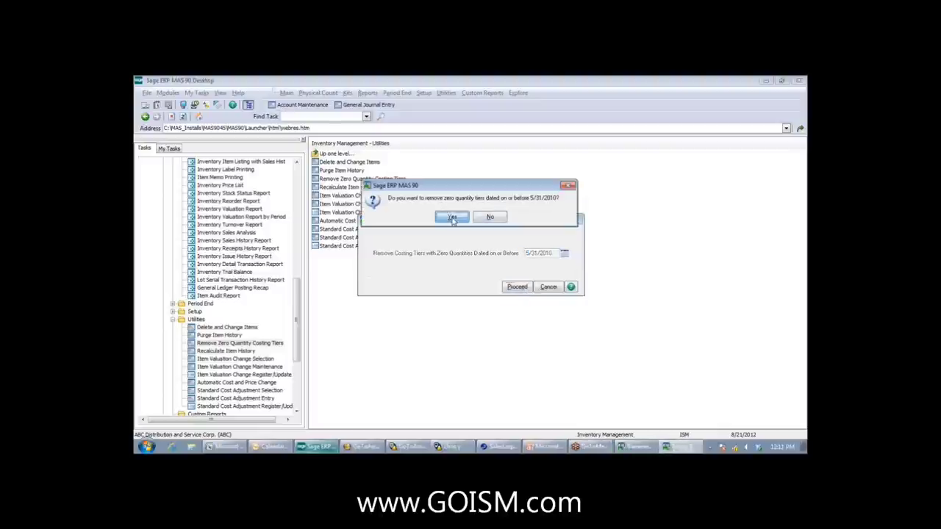
left_click(451, 216)
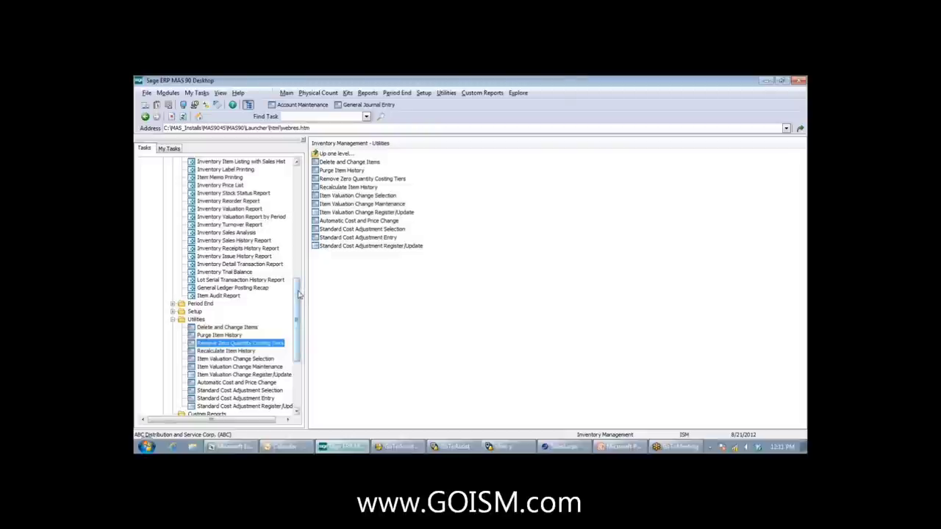
scroll(242, 294, "up", 3)
left_click(229, 280)
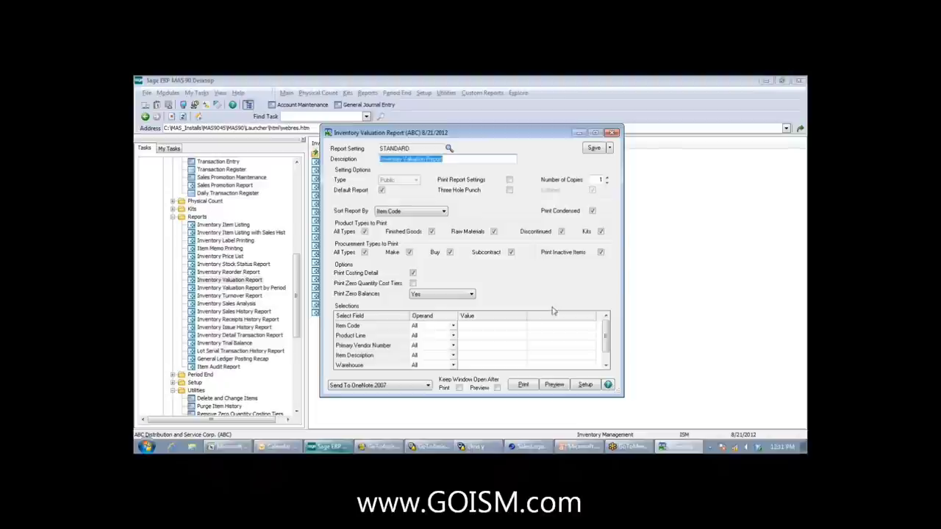
Step: Set Print Zero Balances to No in the Inventory Valuation Report options, then close them
left_click(462, 294)
left_click(461, 298)
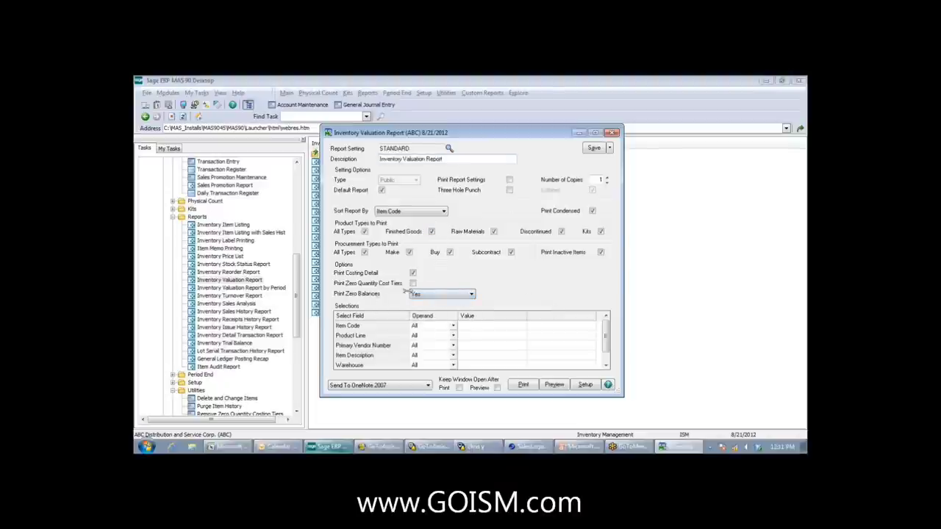
left_click(452, 297)
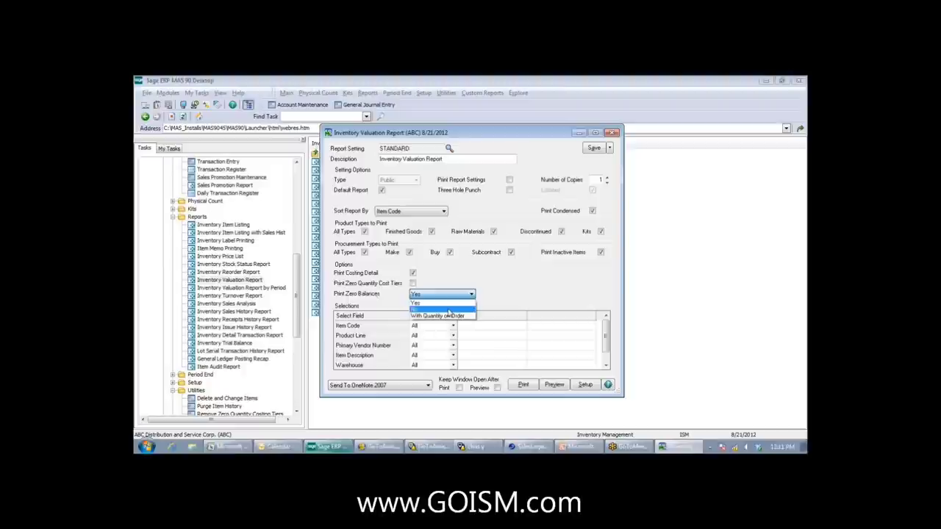
left_click(449, 310)
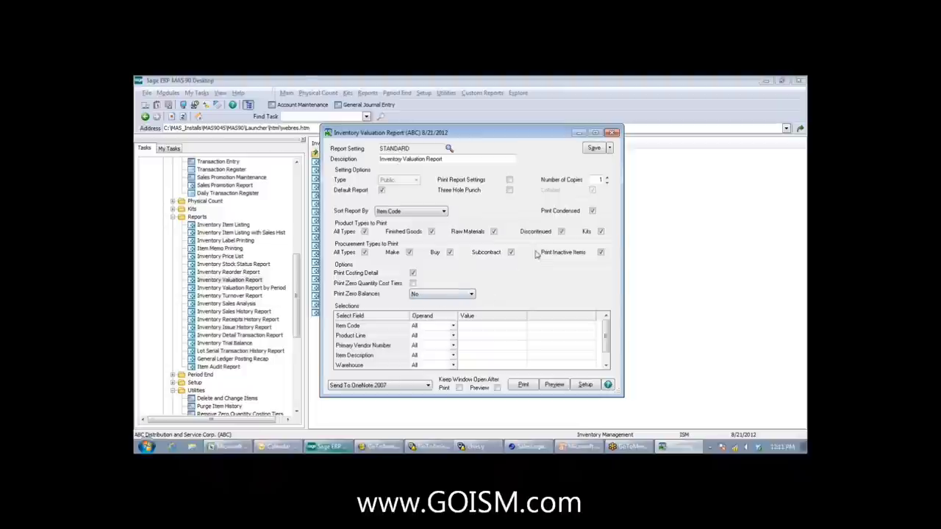
left_click(613, 133)
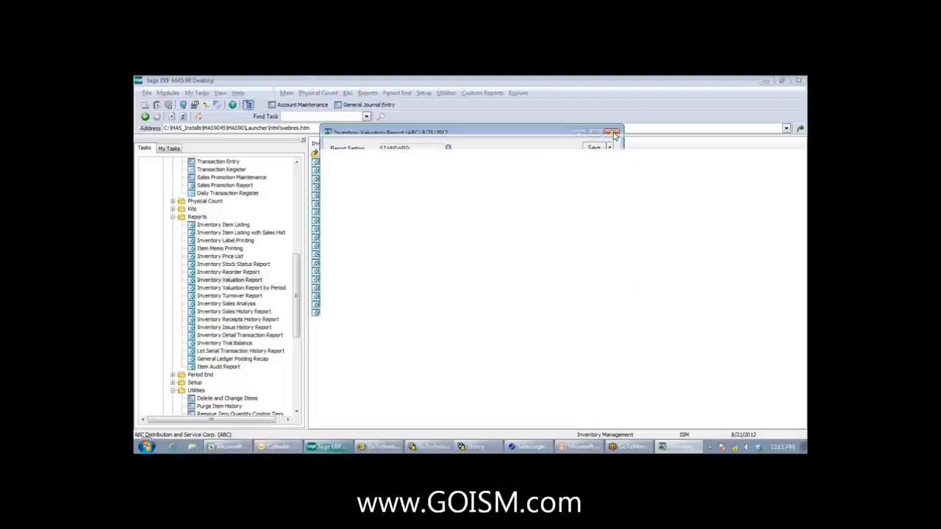
Step: Show PowerPoint slide 4, 'End of the Month Closing Tips', emphasising the Run Negative Tier Report tip
left_click(609, 446)
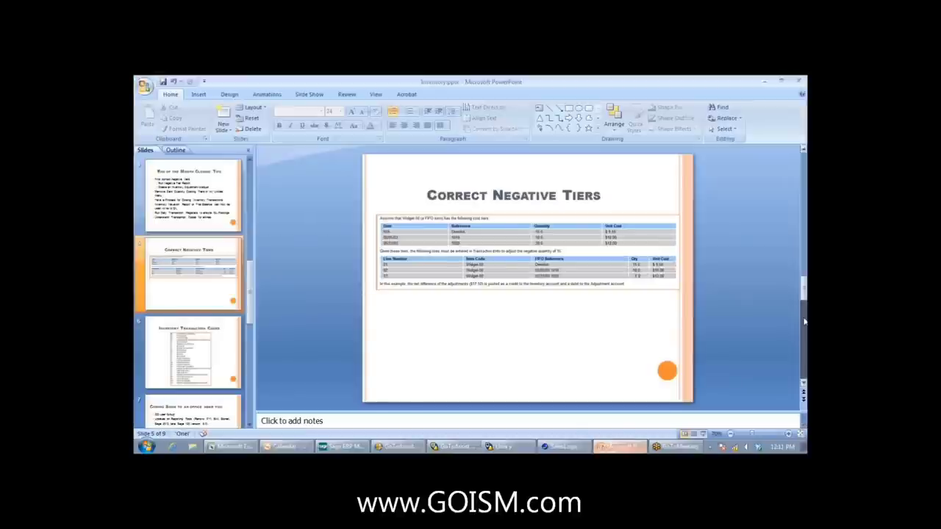
key("Page_Up")
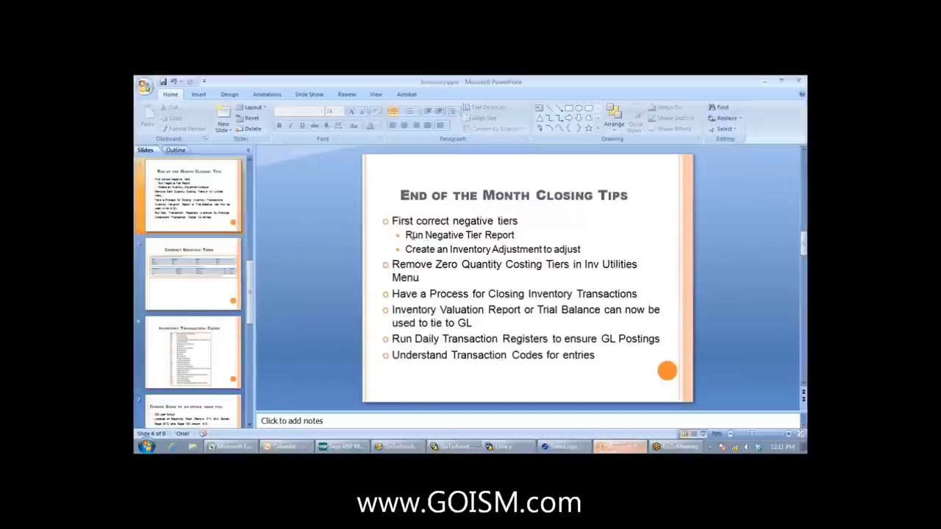
left_click_drag(408, 233, 502, 234)
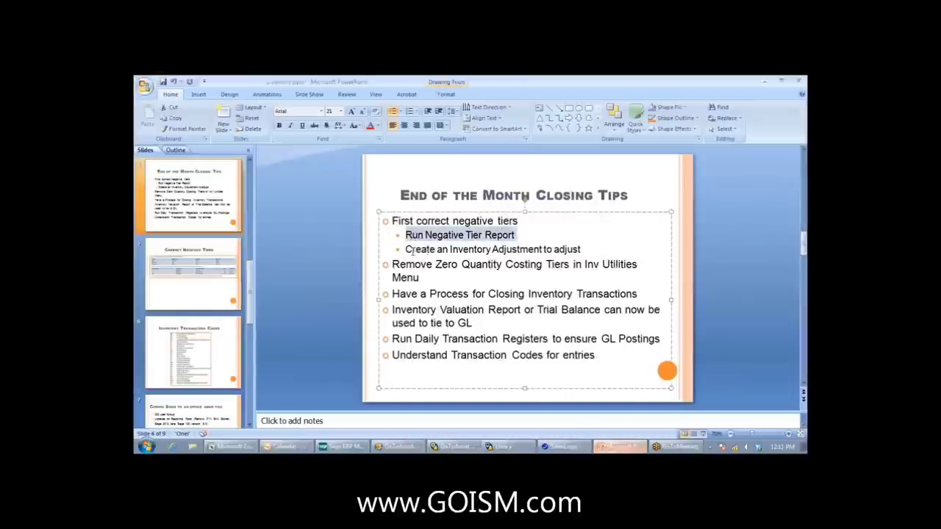
left_click(437, 250)
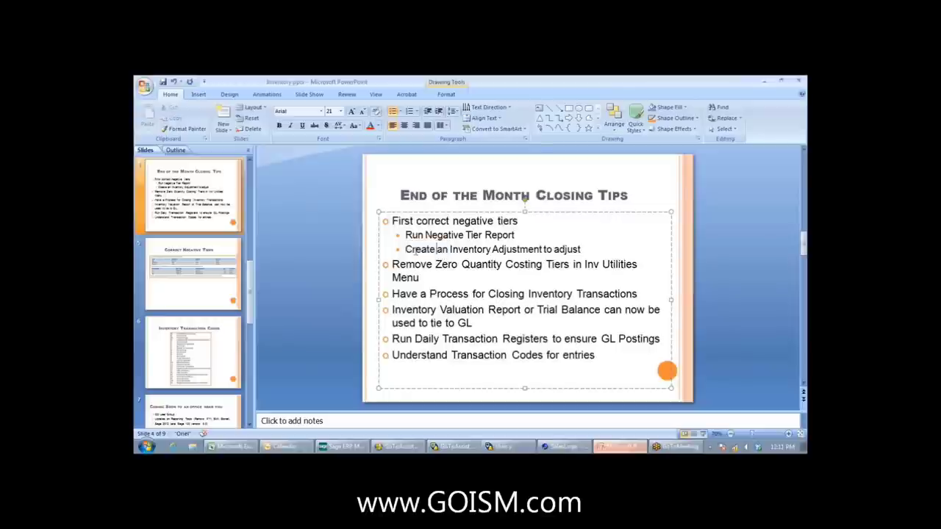
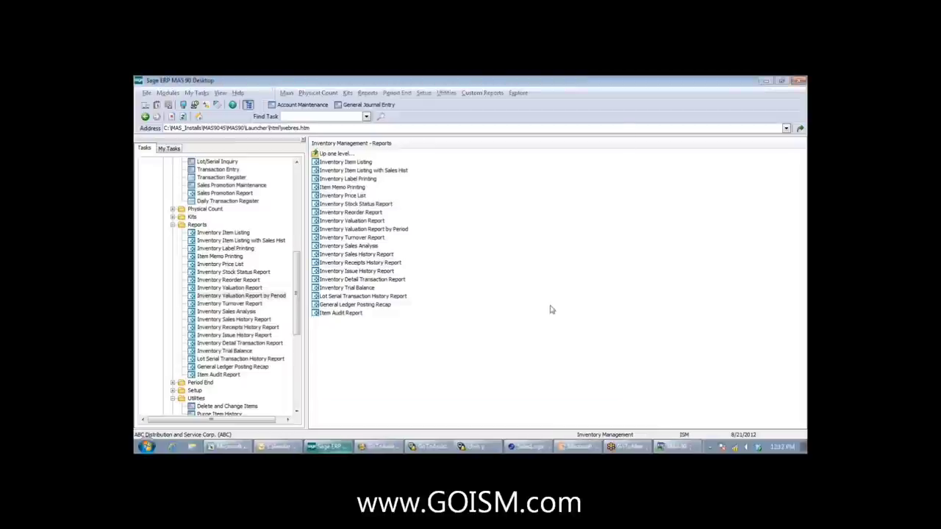
Step: Preview the Inventory Valuation Report by Period for 04 4/30/2010 and go to the last page showing the report total
left_click(409, 245)
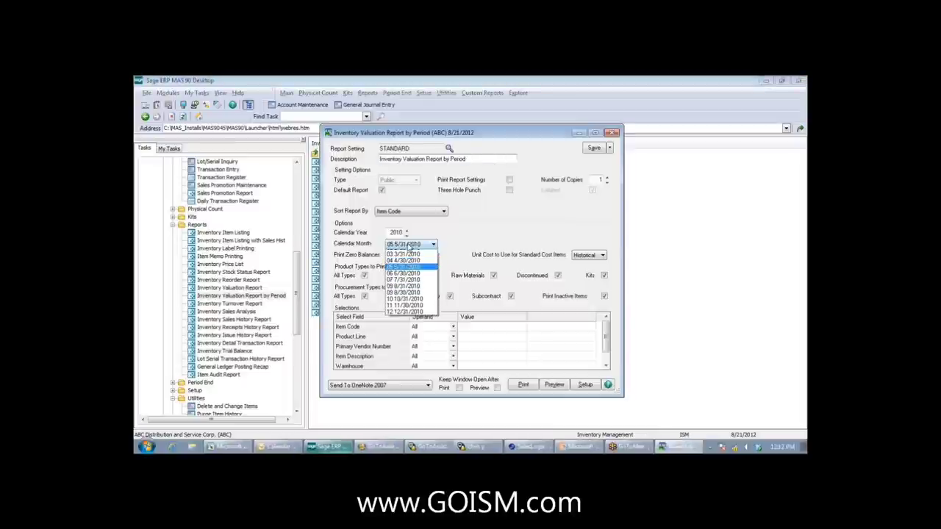
left_click(402, 260)
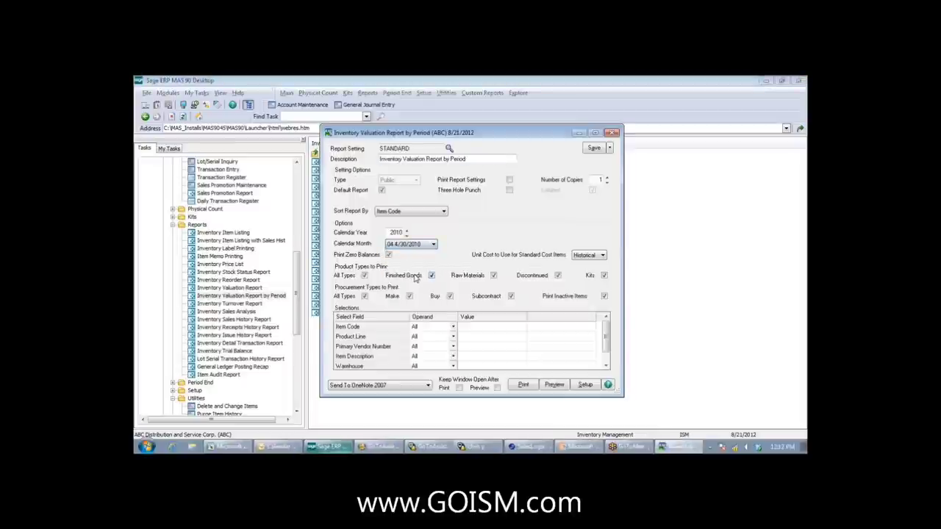
left_click(556, 386)
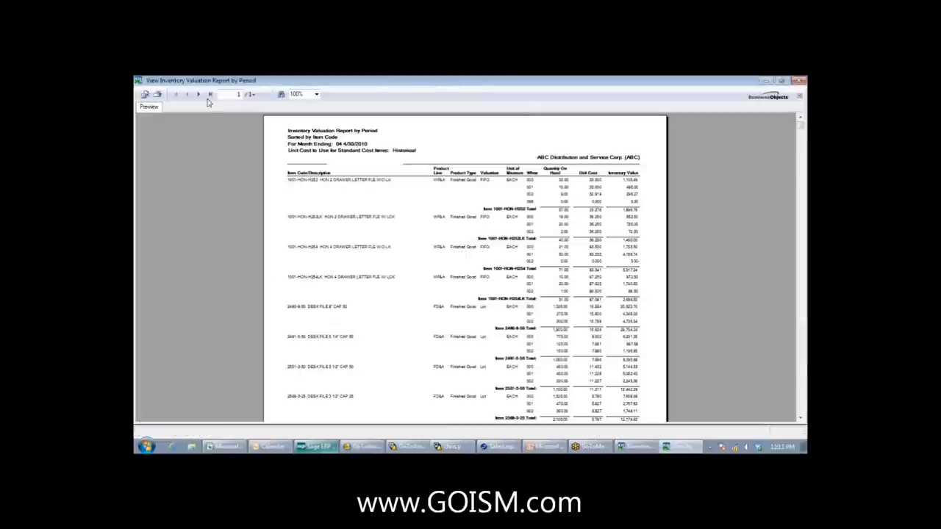
left_click(209, 95)
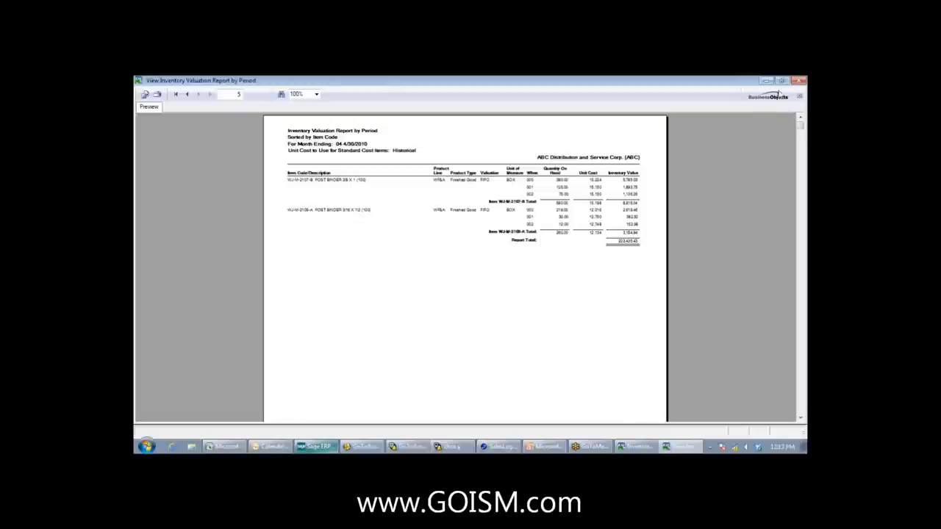
Step: Close the report preview and options, and load GL account 115-00-01, Inventory - East Warehouse, in Account Maintenance
left_click(801, 82)
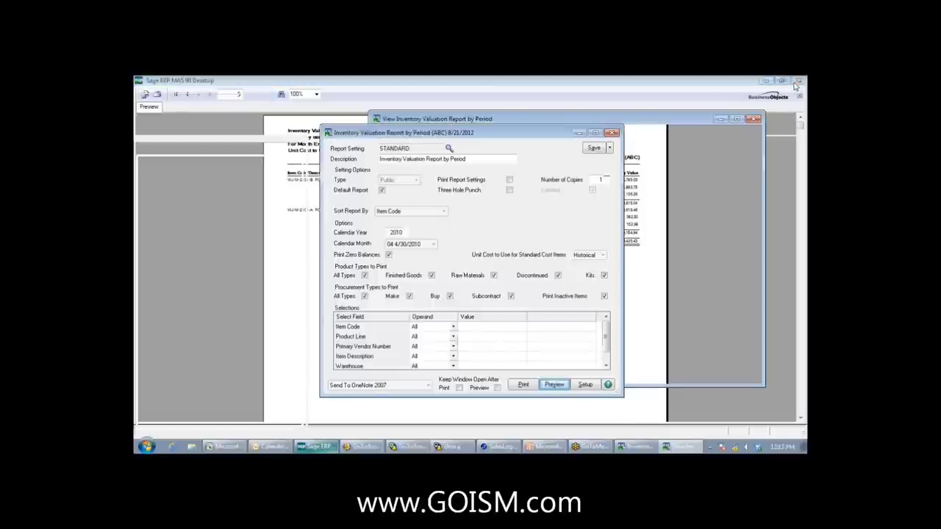
left_click(612, 119)
left_click_drag(294, 272, 298, 186)
left_click(302, 104)
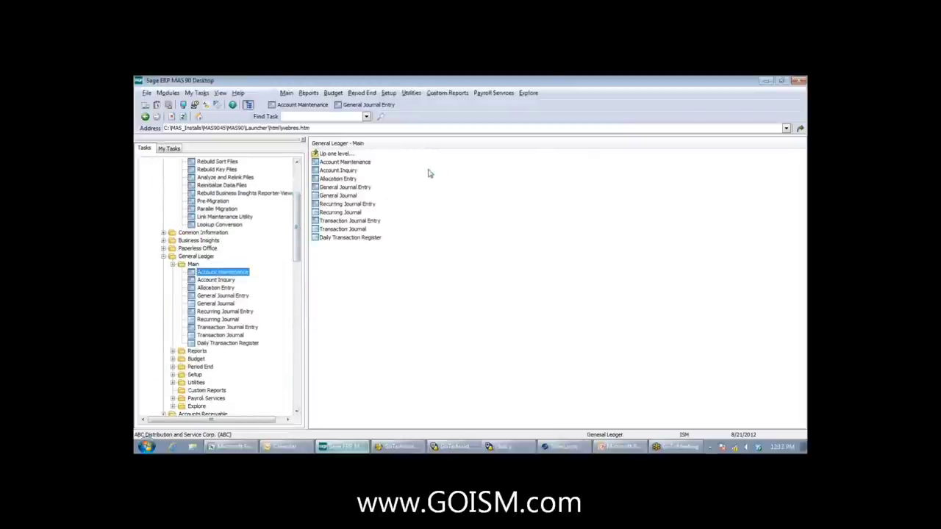
left_click(604, 189)
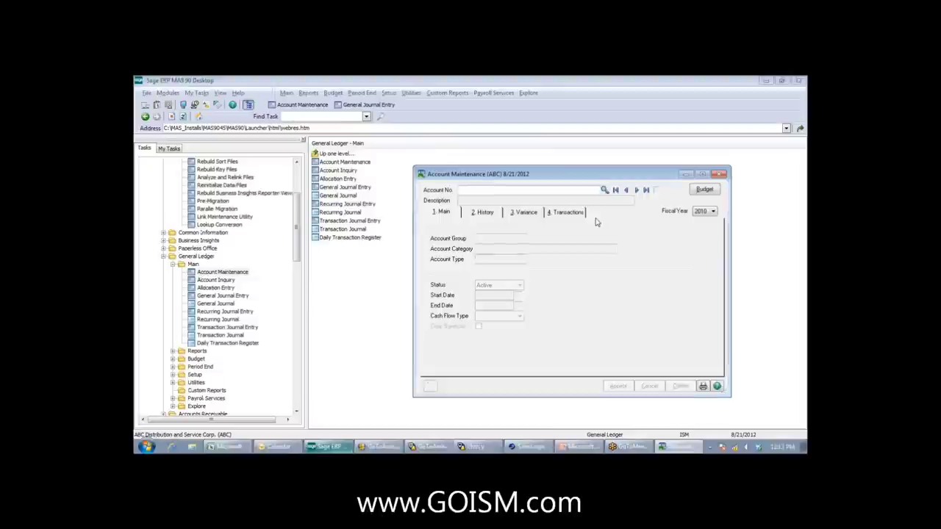
double_click(536, 260)
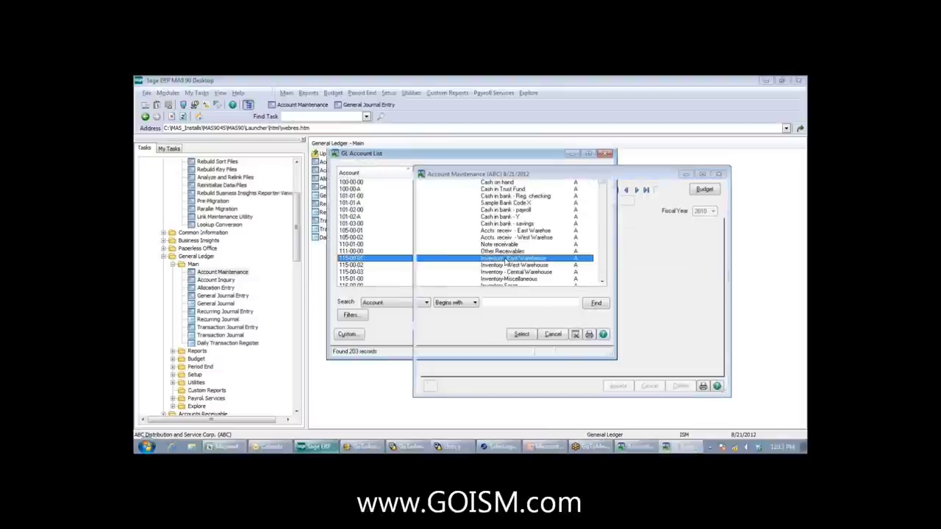
Step: Review the account's transactions sorted by journal, checking the first A/R invoice entry, then close Account Maintenance
left_click(565, 212)
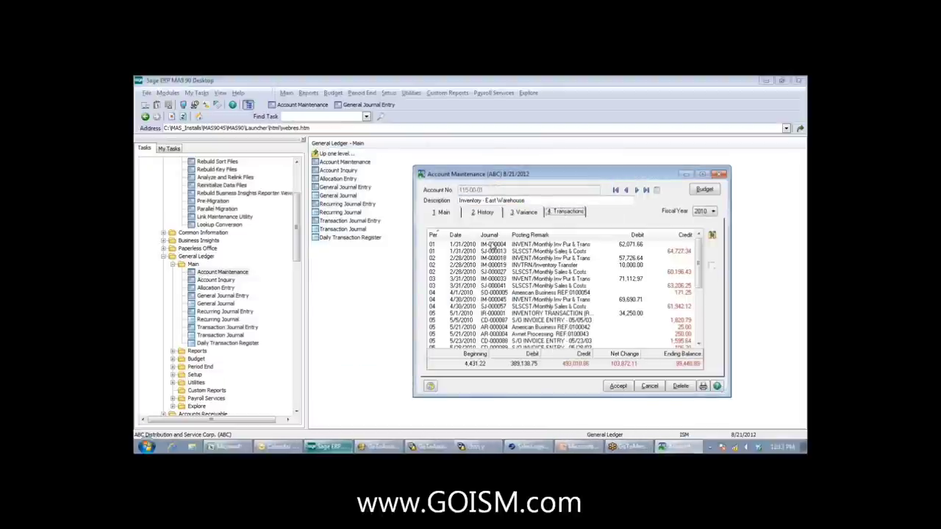
left_click(489, 235)
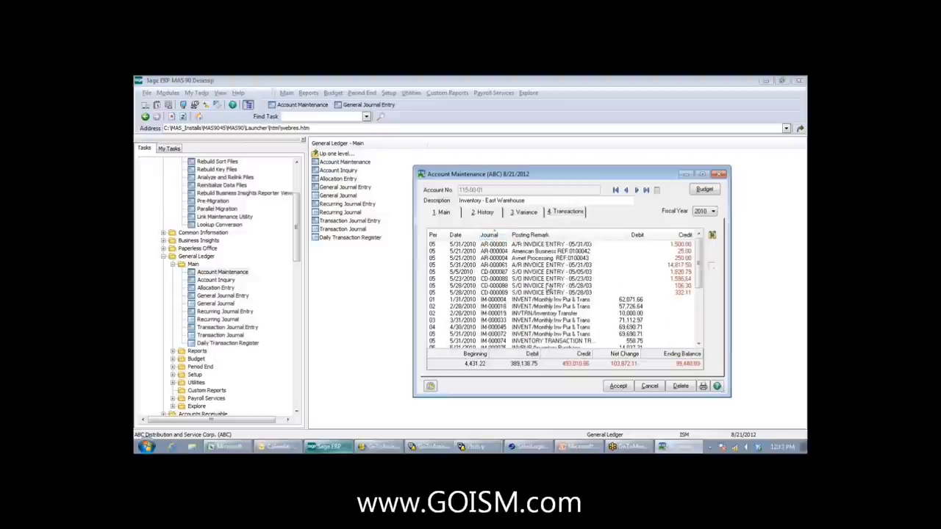
left_click(485, 248)
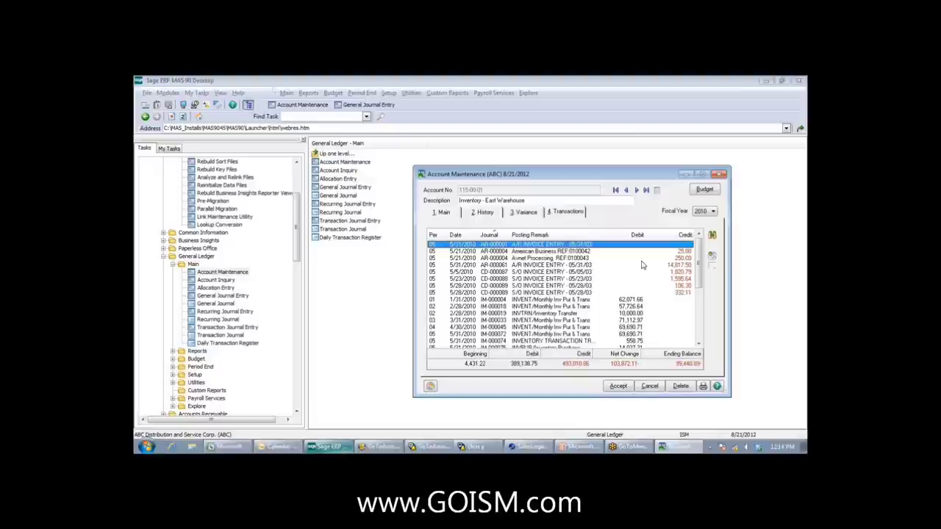
left_click(719, 175)
left_click_drag(296, 248, 300, 318)
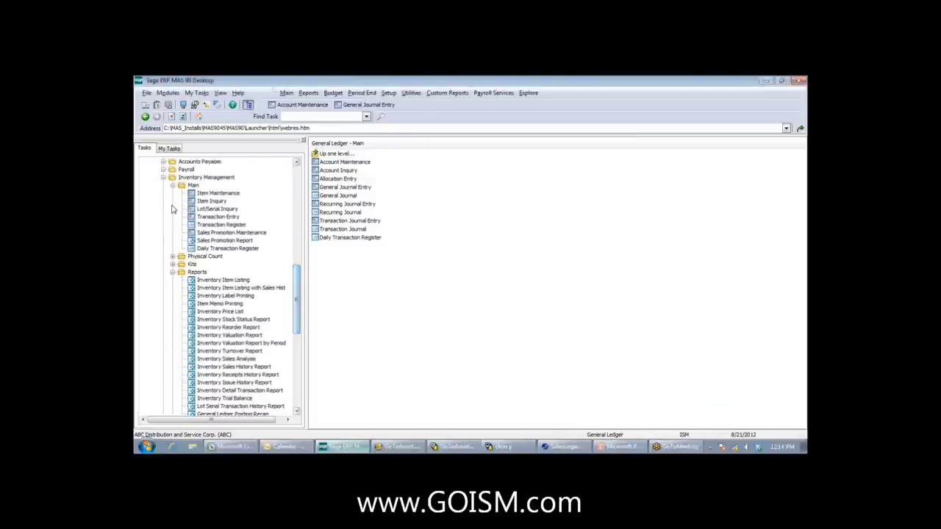
Step: Collapse the Main and Reports folders and open Product Line Maintenance from Inventory Management Setup
left_click(174, 186)
left_click(173, 210)
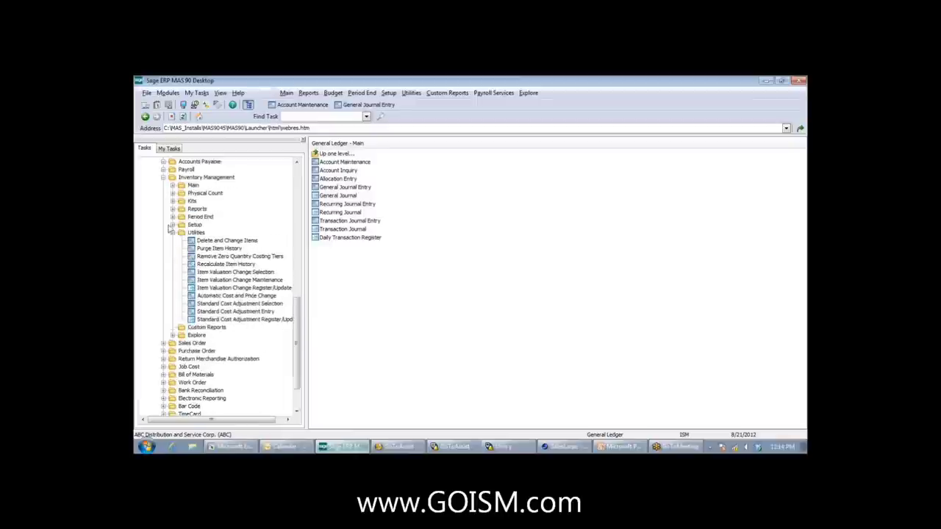
left_click(173, 225)
left_click(217, 249)
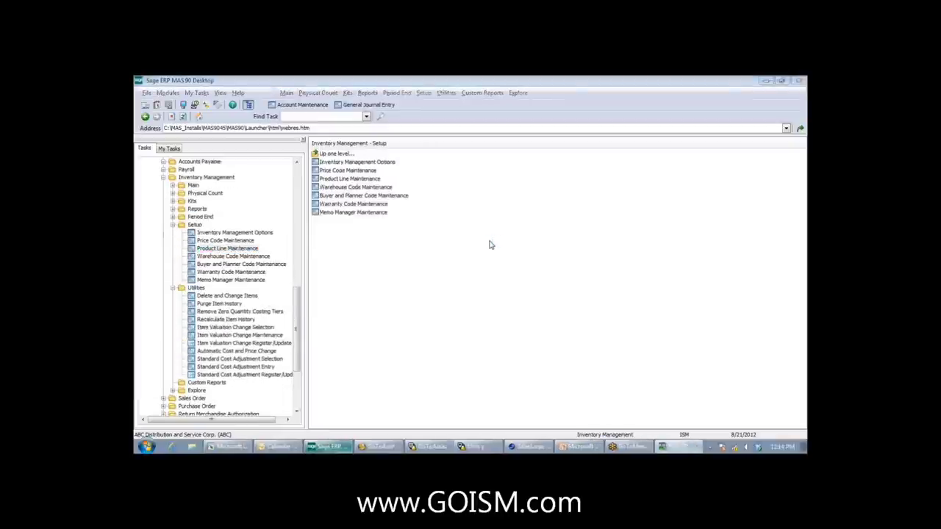
Step: Check each product line's G/L accounts, including Inventory Adjustment 960-00-04, then close Product Line Maintenance
left_click(419, 156)
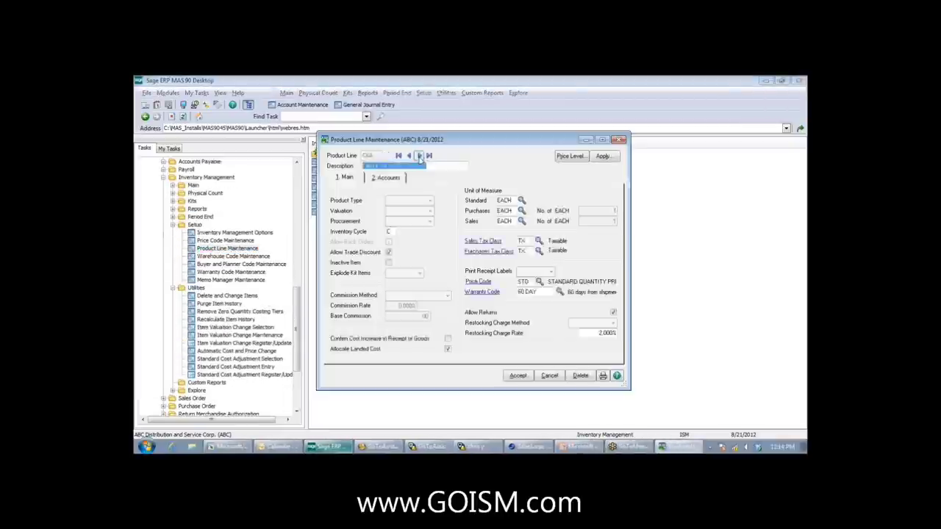
left_click(388, 177)
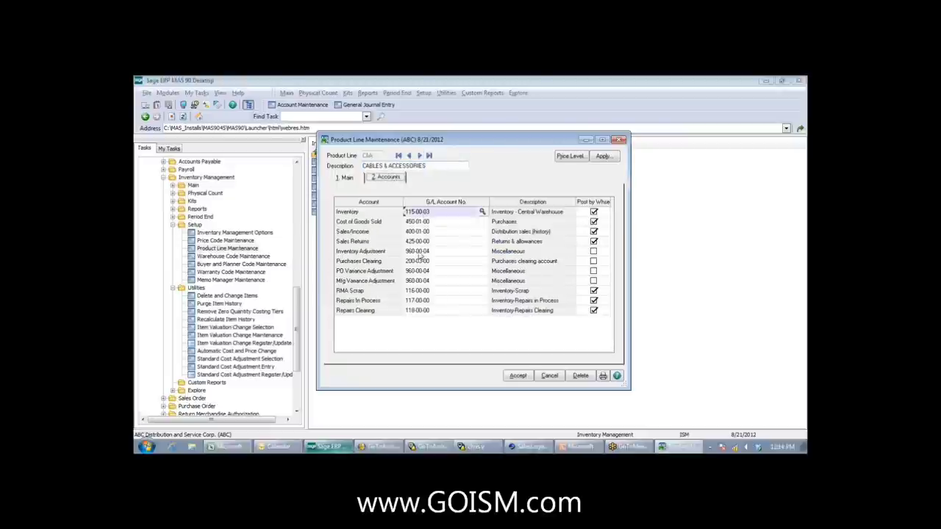
left_click(419, 251)
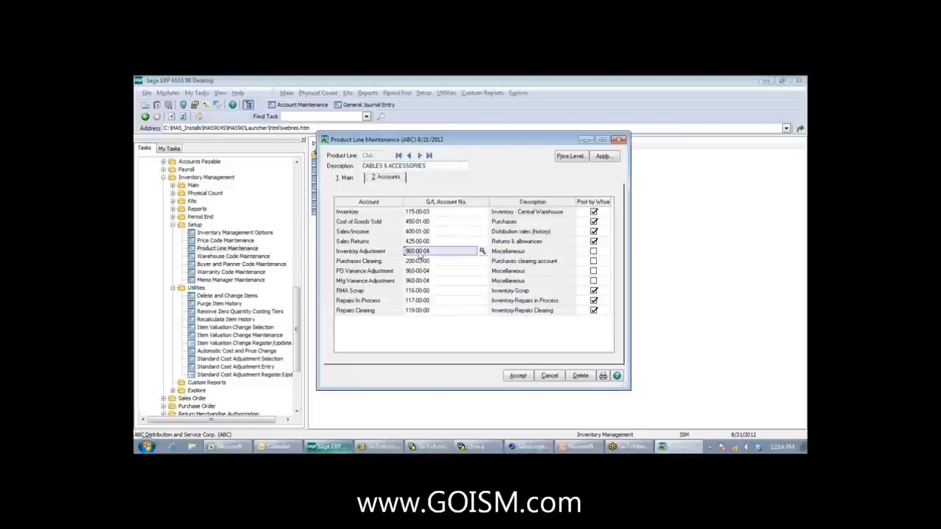
left_click(418, 155)
left_click(419, 156)
left_click(419, 156)
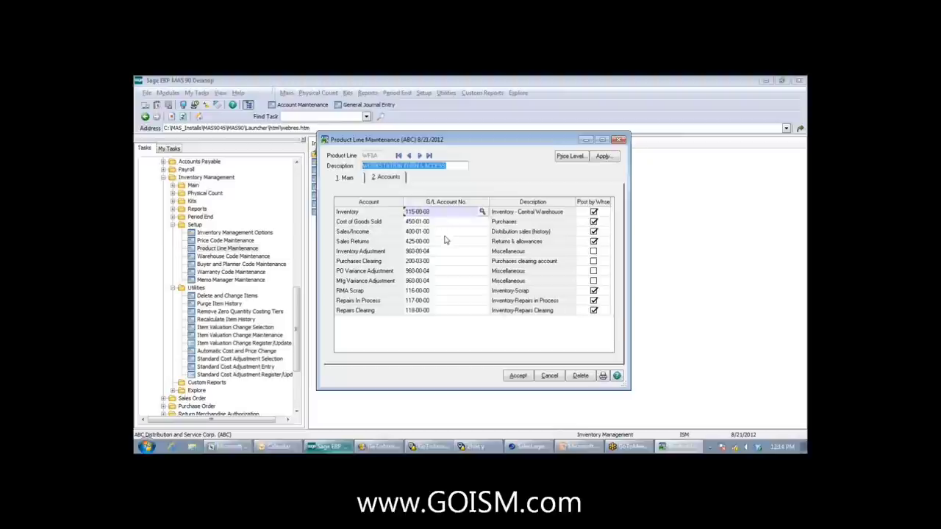
left_click(620, 140)
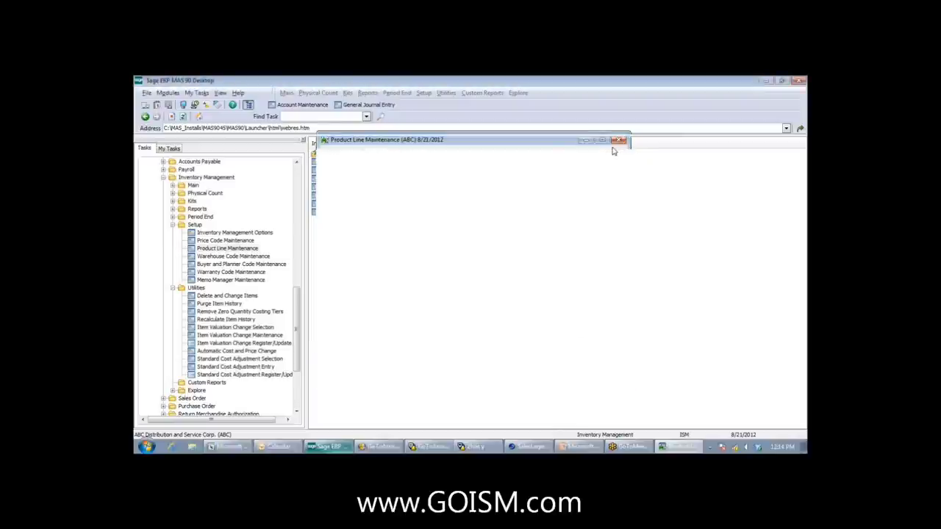
left_click_drag(299, 291, 299, 301)
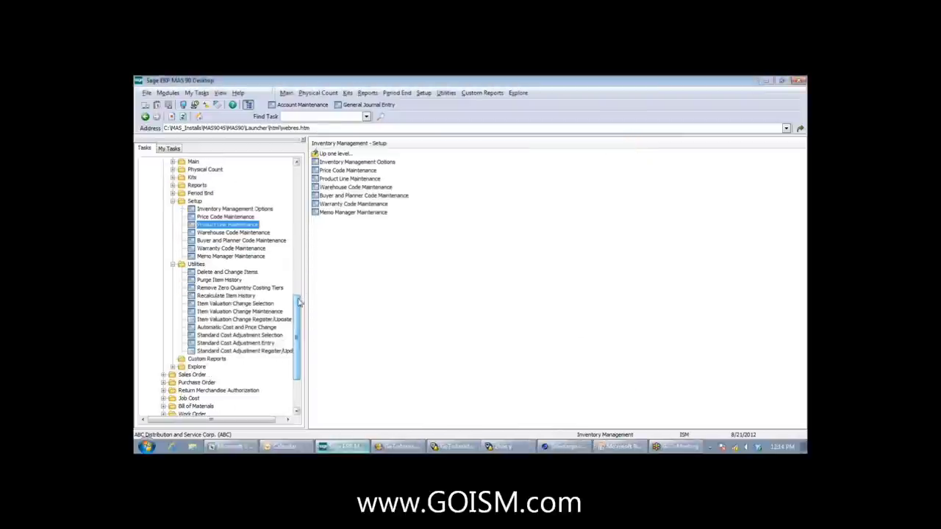
Step: Scroll the task tree up and bring the Excel workbook to the front
left_click_drag(299, 309, 299, 296)
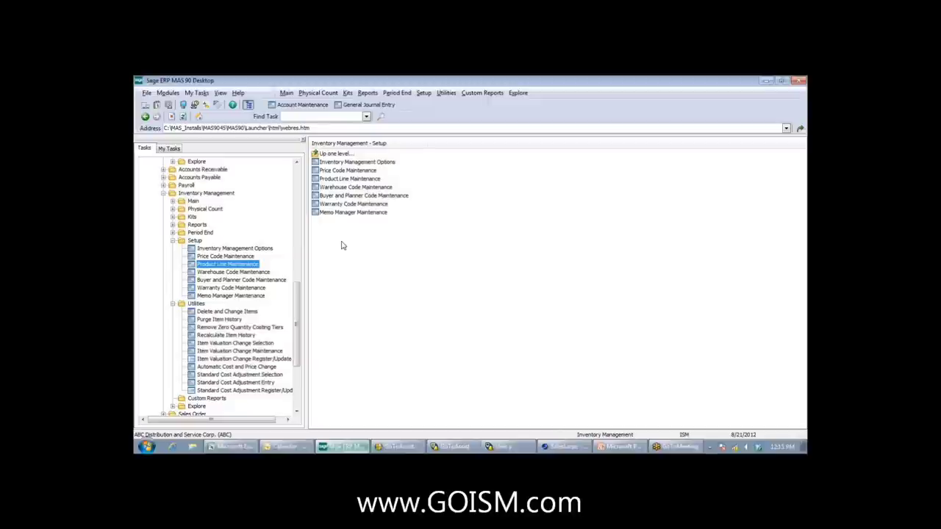
left_click(245, 447)
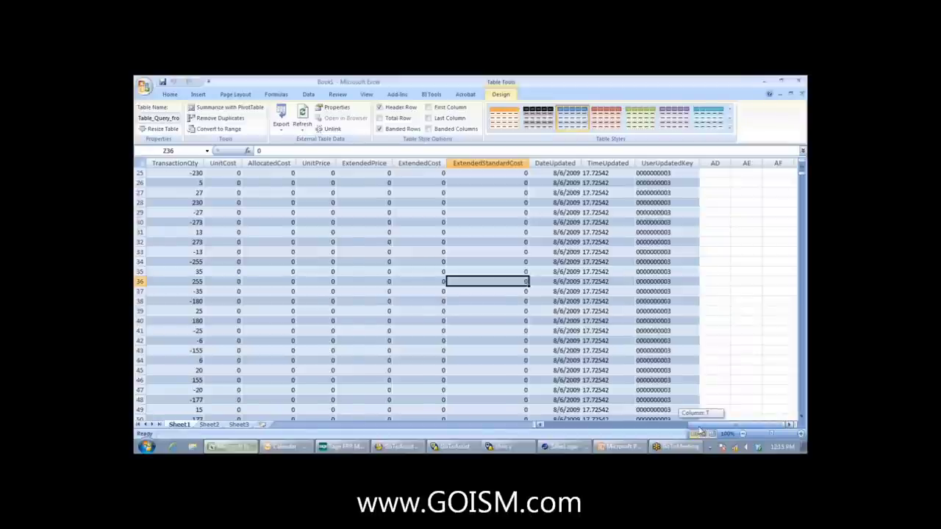
Step: Leave the Excel transaction history table and return to the Sage MAS 90 desktop
left_click_drag(699, 429, 558, 431)
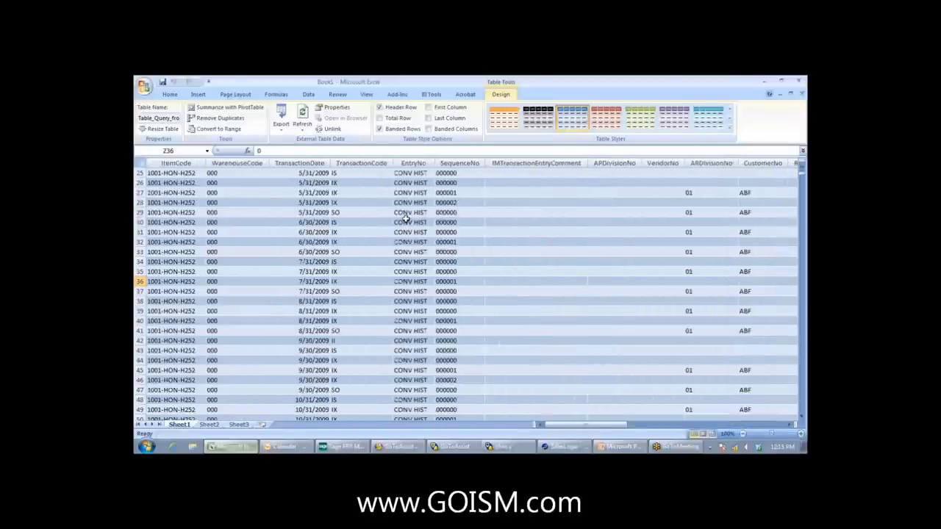
left_click_drag(309, 193, 312, 351)
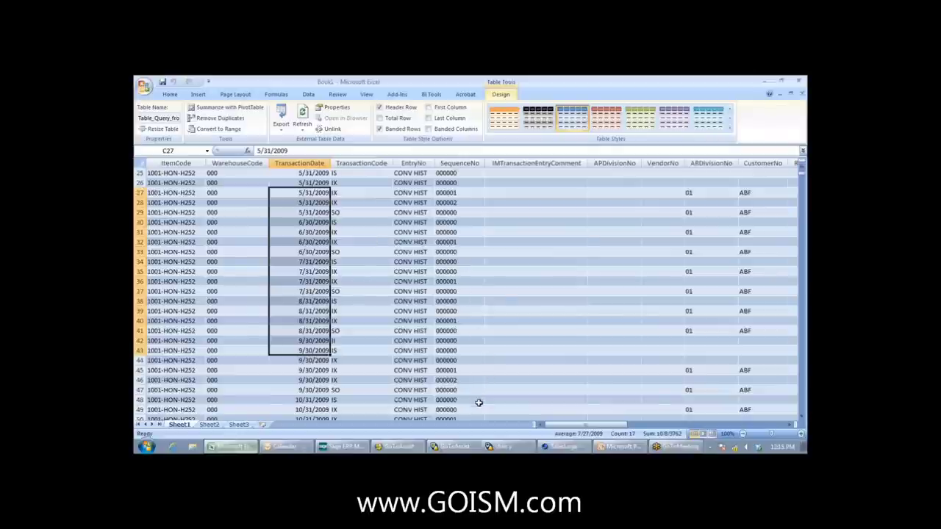
left_click(365, 447)
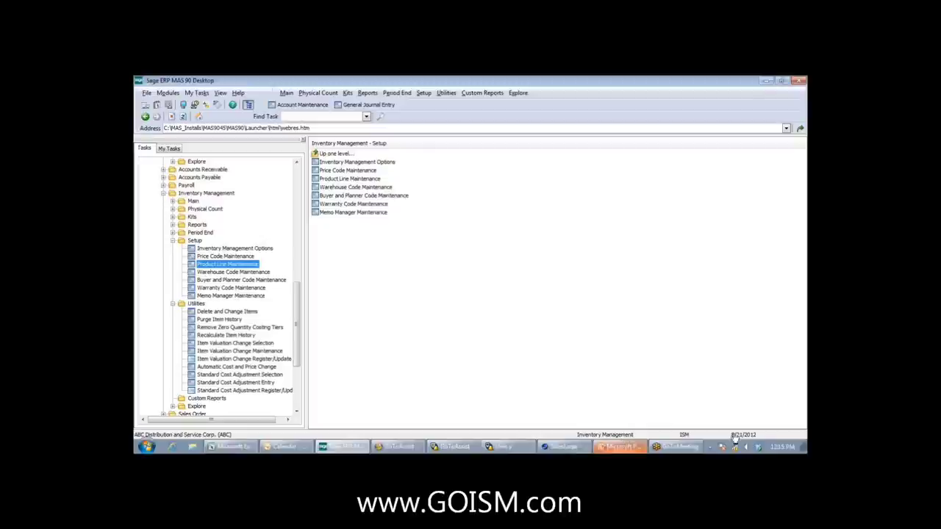
Step: Back in Sage, expand the Inventory Management Main tasks and open Item Maintenance for company ABC
left_click(695, 448)
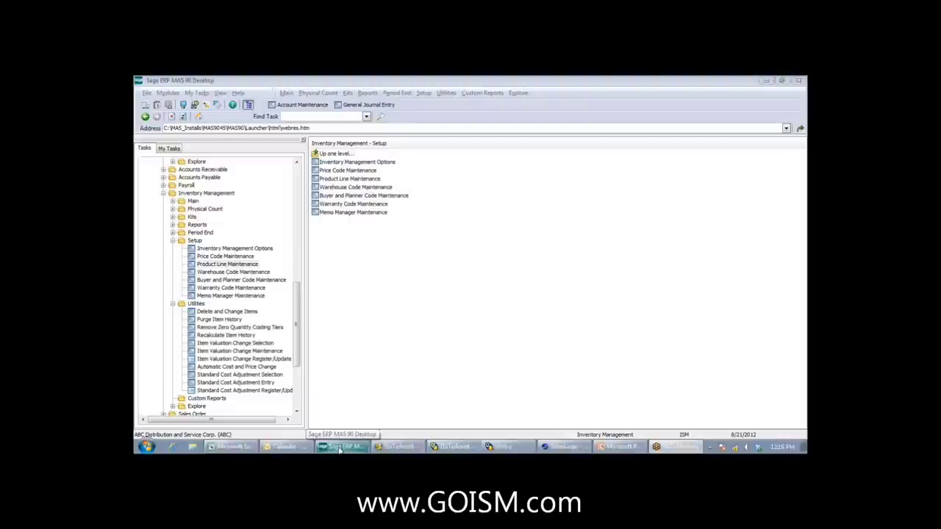
left_click(340, 448)
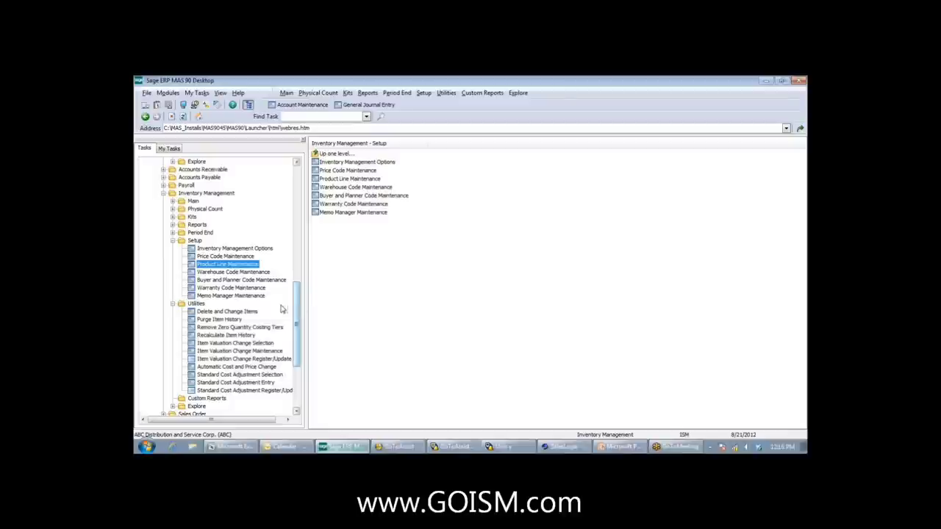
left_click(173, 201)
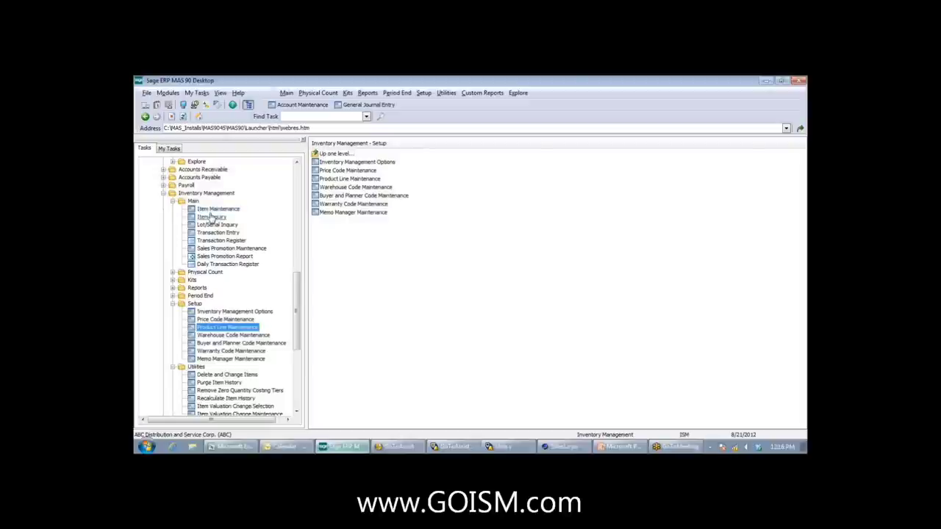
scroll(211, 218, "up", 1)
left_click(215, 233)
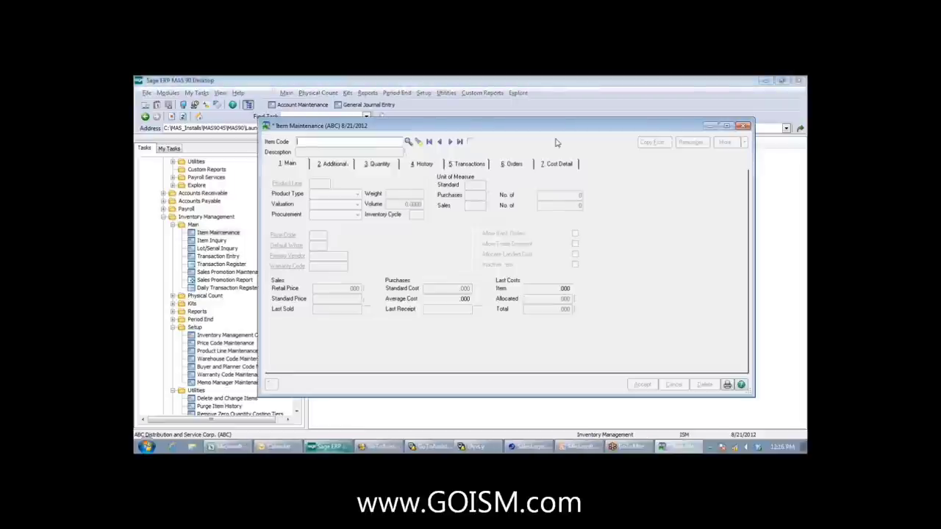
Step: Load item 1001-HON-H252, check its standard cost, and view its 5,077.00 on-hand quantity by warehouse
left_click(346, 139)
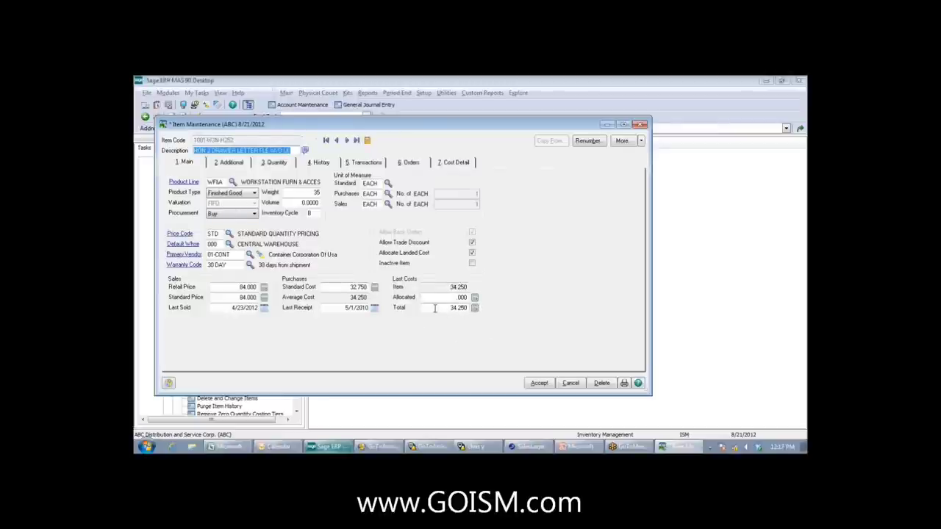
left_click(346, 286)
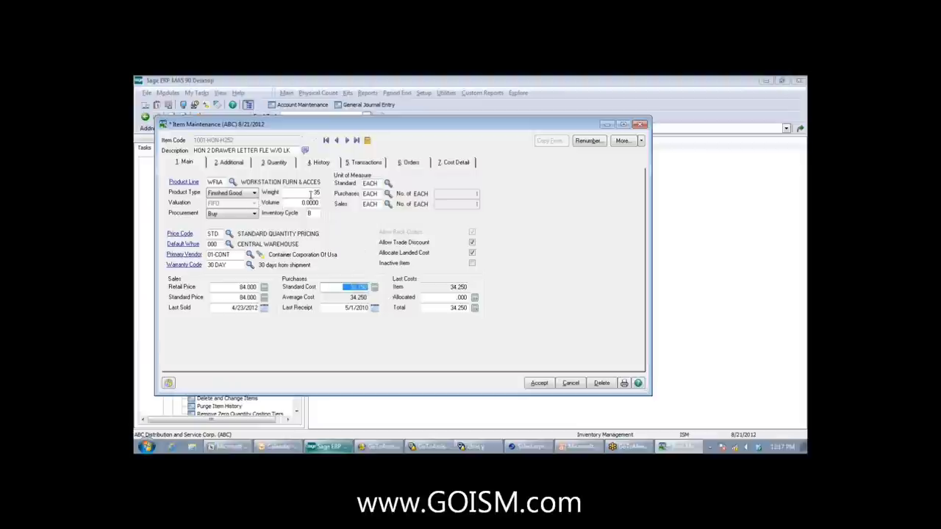
left_click(277, 163)
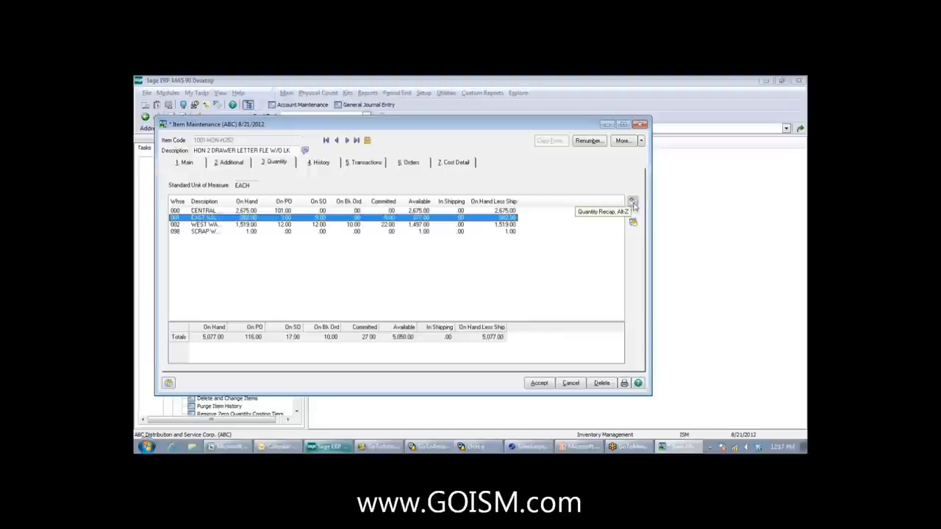
left_click(633, 204)
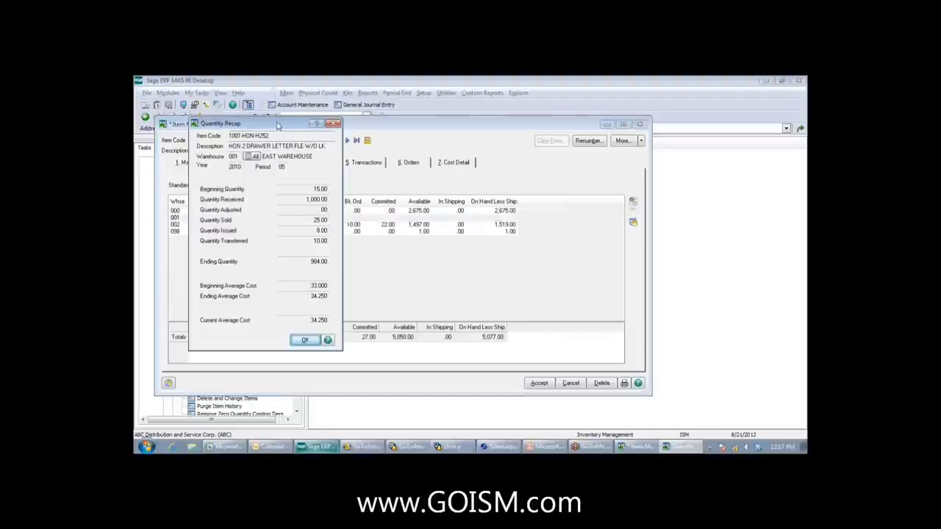
left_click_drag(278, 128, 436, 167)
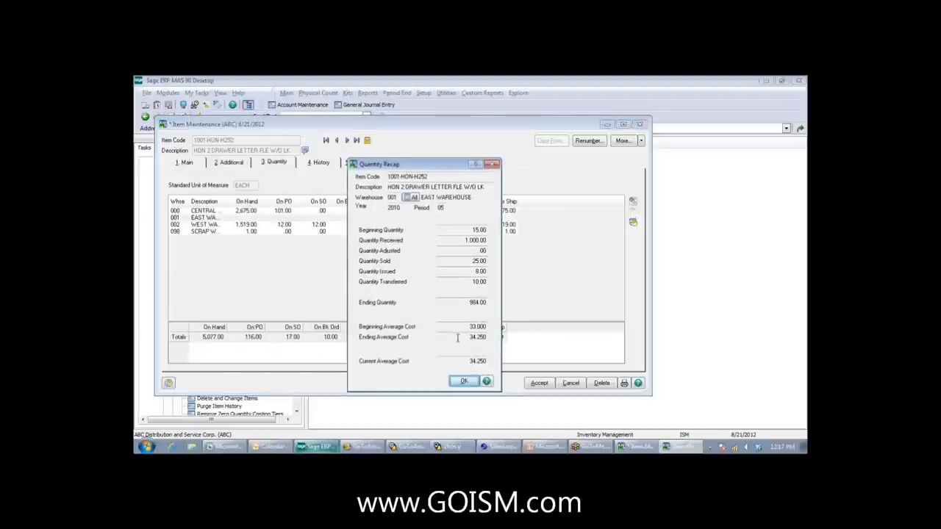
left_click(461, 360)
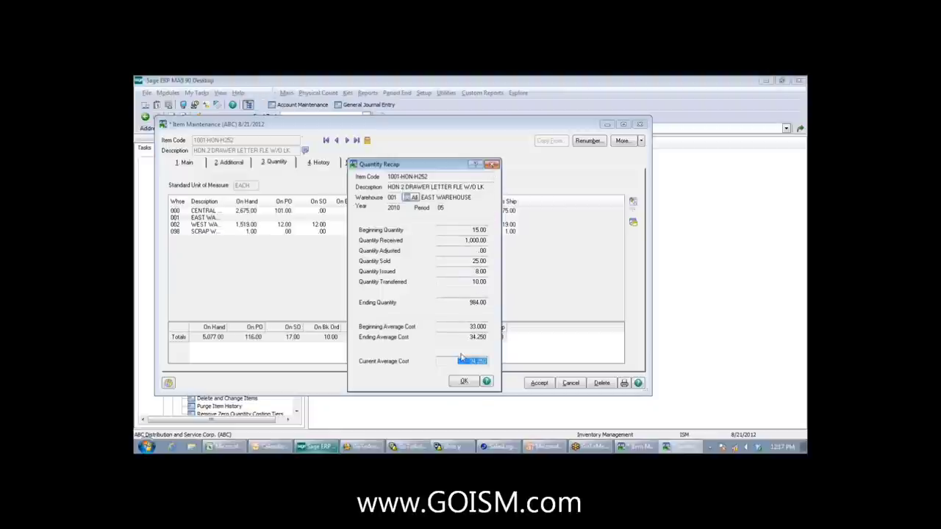
left_click(490, 166)
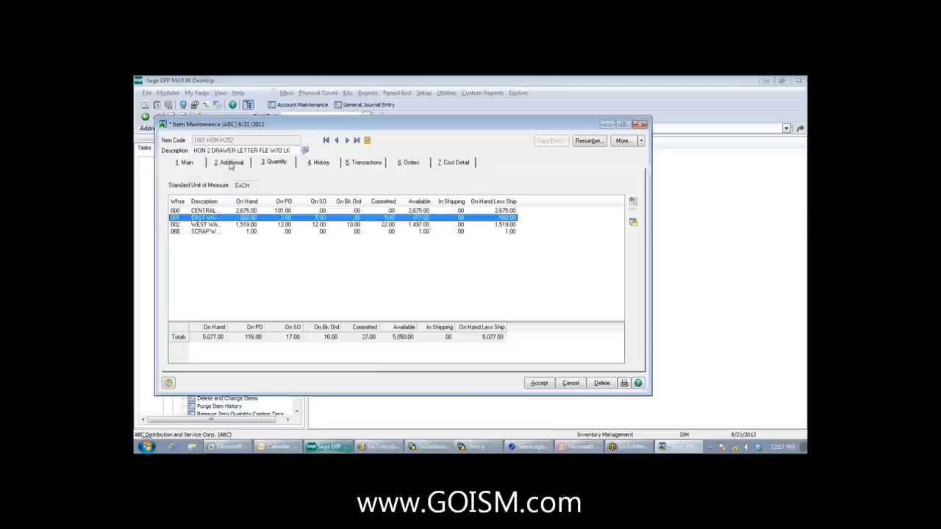
Step: On the item's Main tab, review the average cost of 34.250 and the last cost
key("alt+1")
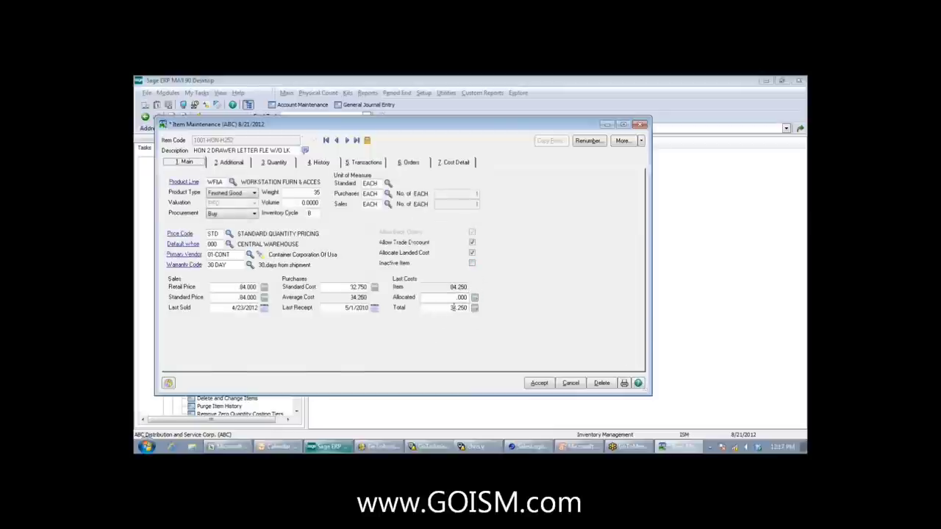
left_click(347, 297)
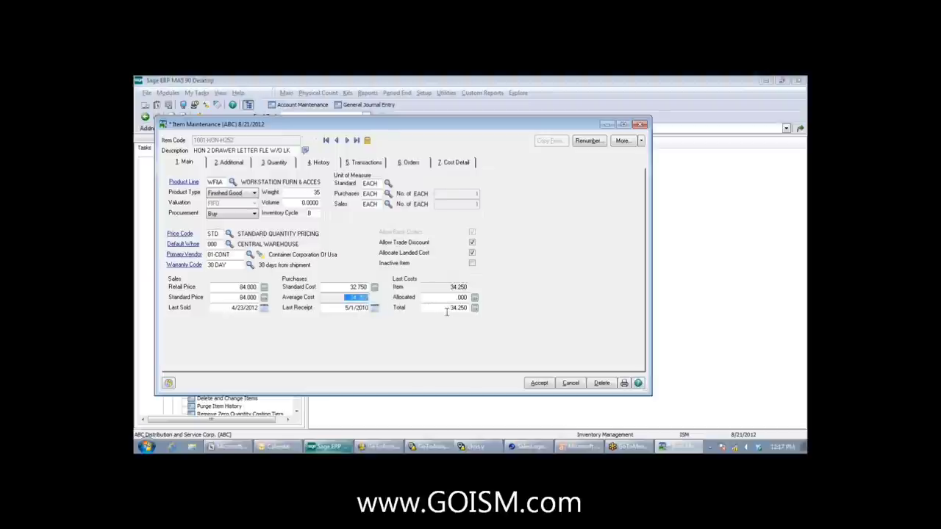
left_click(445, 290)
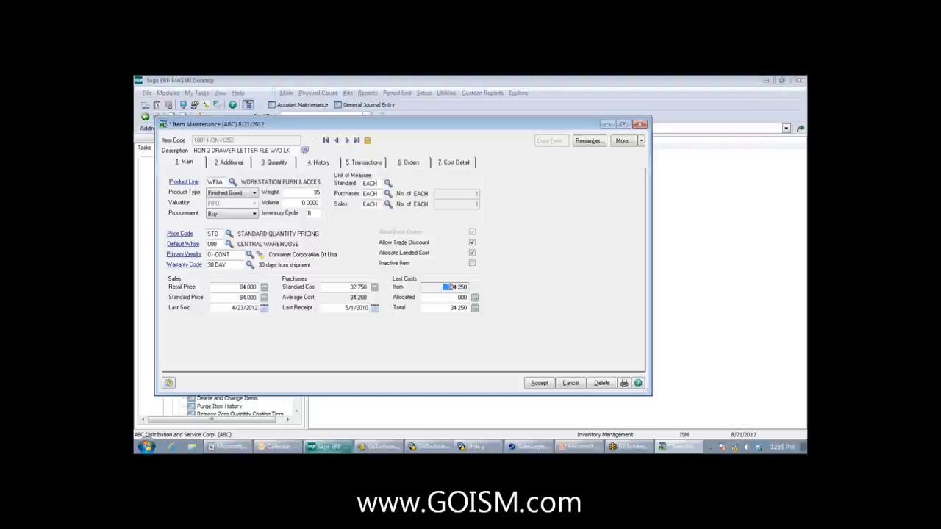
Step: Re-enter 32.75 as the standard cost, close Item Maintenance, and bring up the Closing Tips presentation
left_click(359, 287)
type("32.75")
key("Tab")
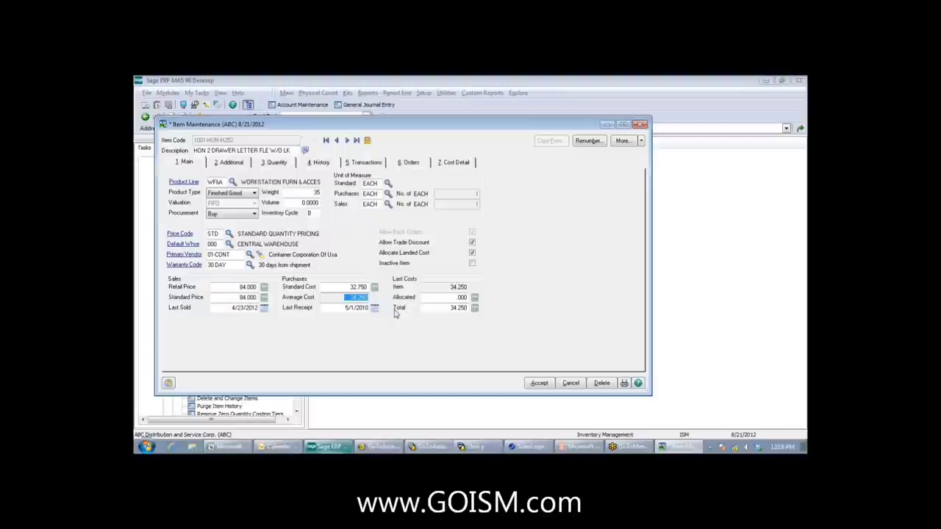
left_click(801, 354)
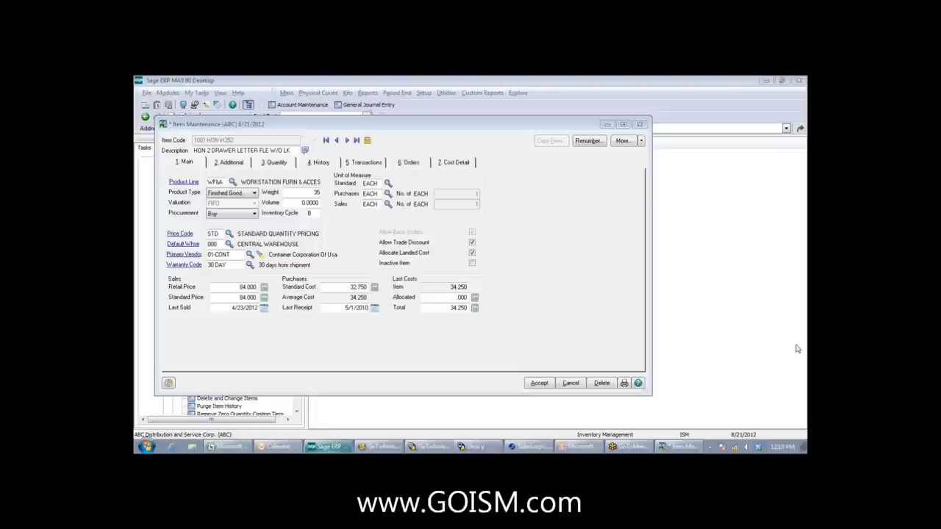
left_click(590, 451)
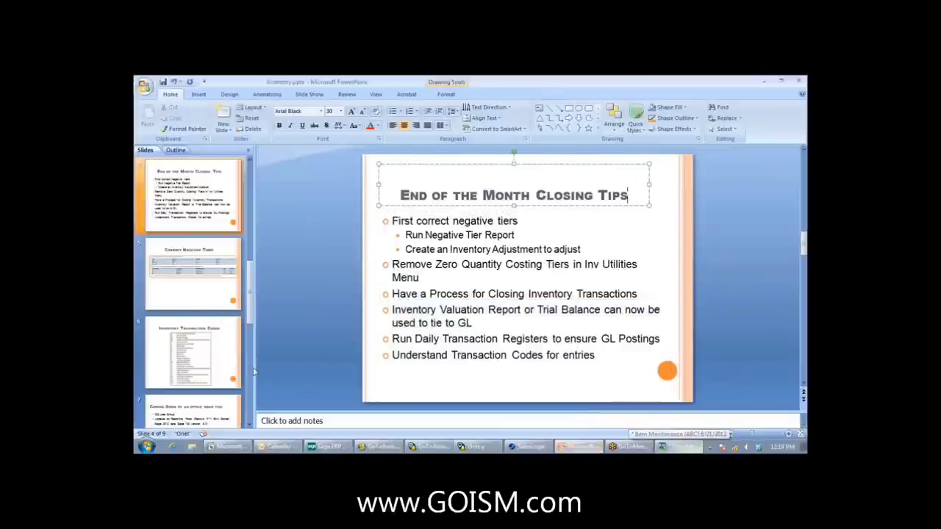
Step: Go to slide 7, Coming Soon to an Office Near You, and highlight its Q3 User Group line and title
scroll(250, 380, "down", 3)
left_click(192, 274)
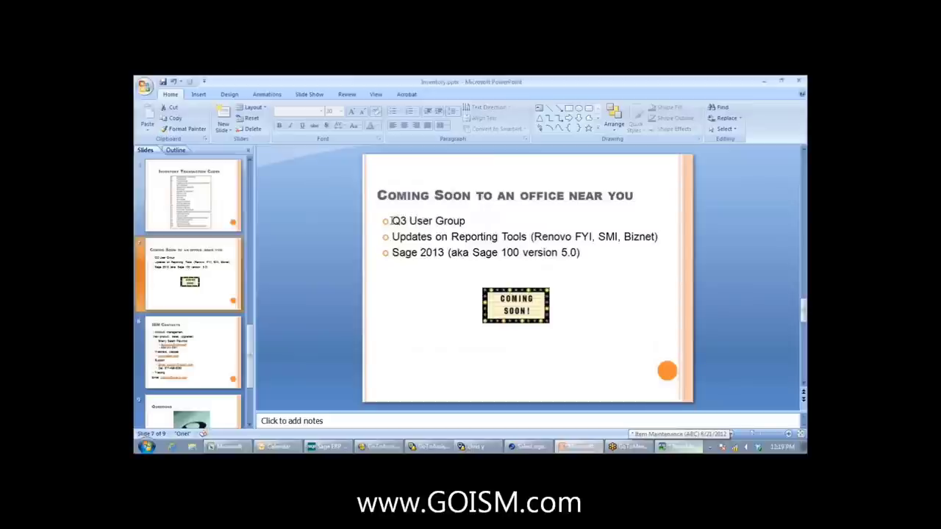
left_click_drag(390, 220, 478, 223)
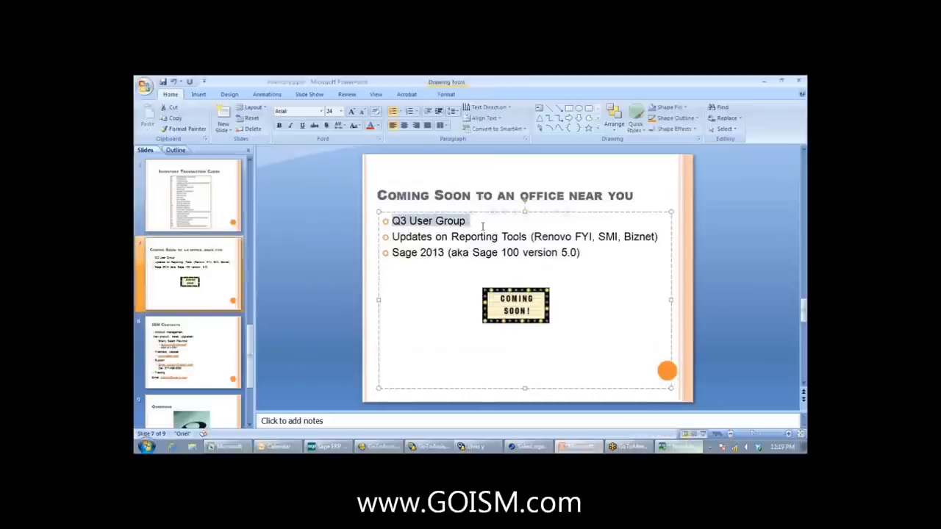
left_click(383, 180)
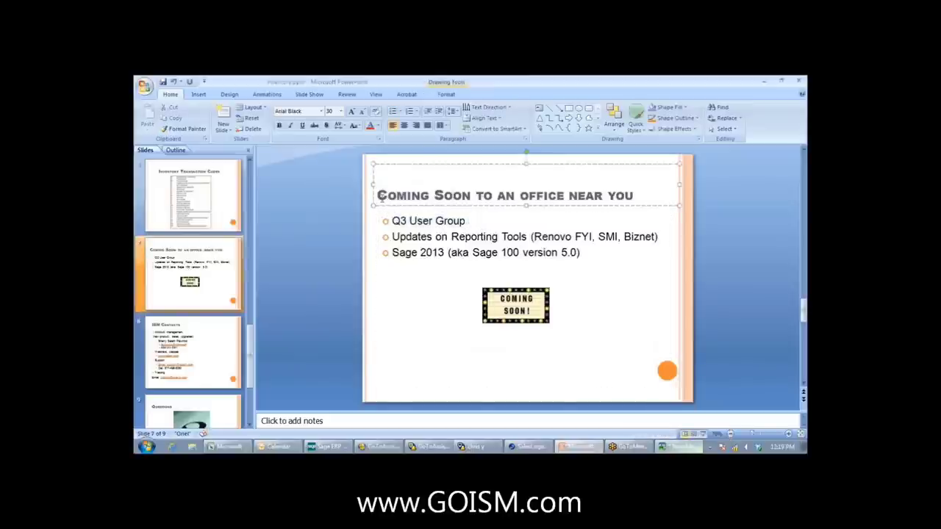
left_click(373, 219)
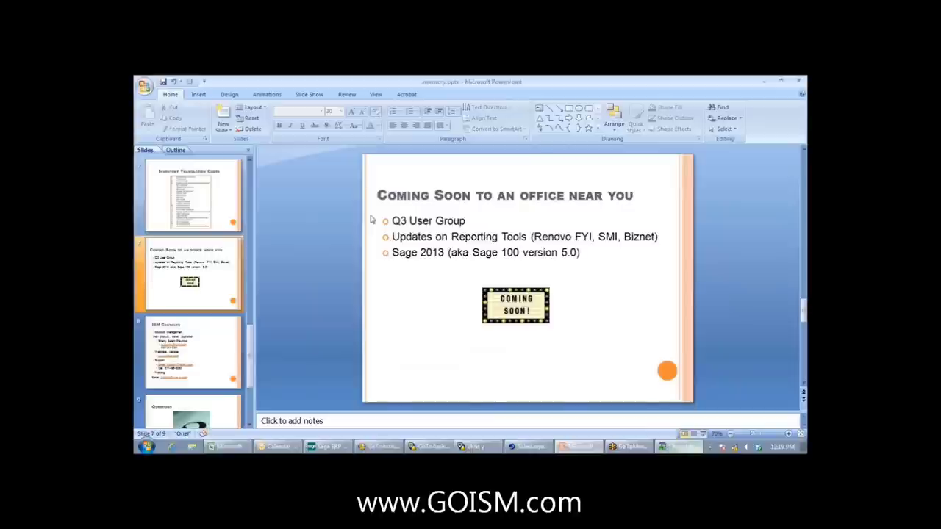